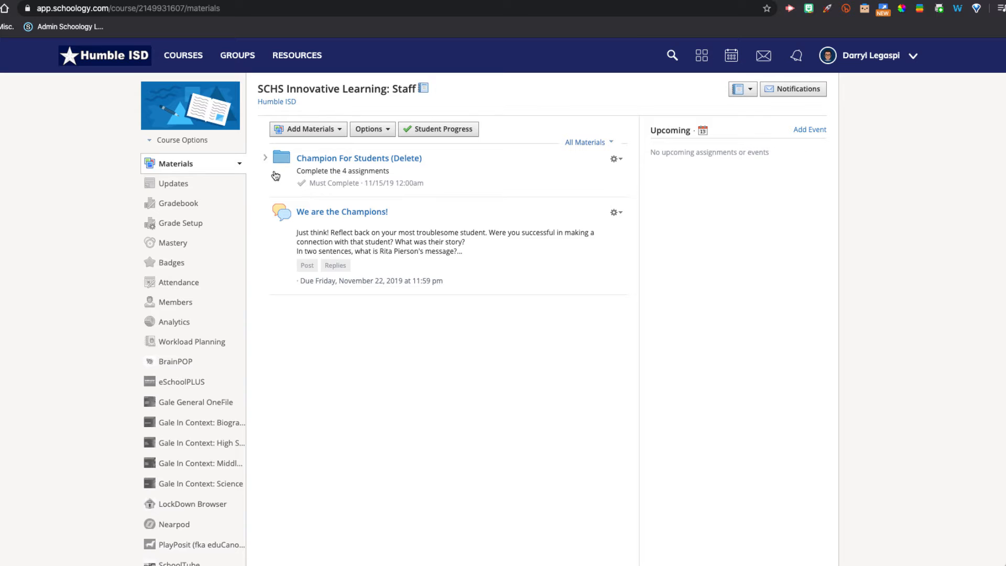
- Open the course settings' moderation area and review its deleted and pending posts
click(197, 143)
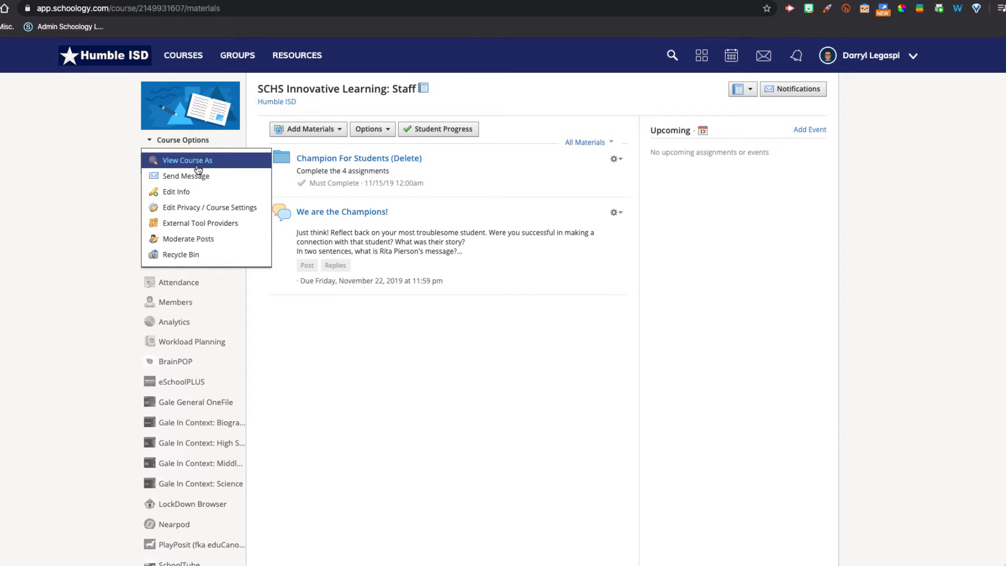
click(225, 210)
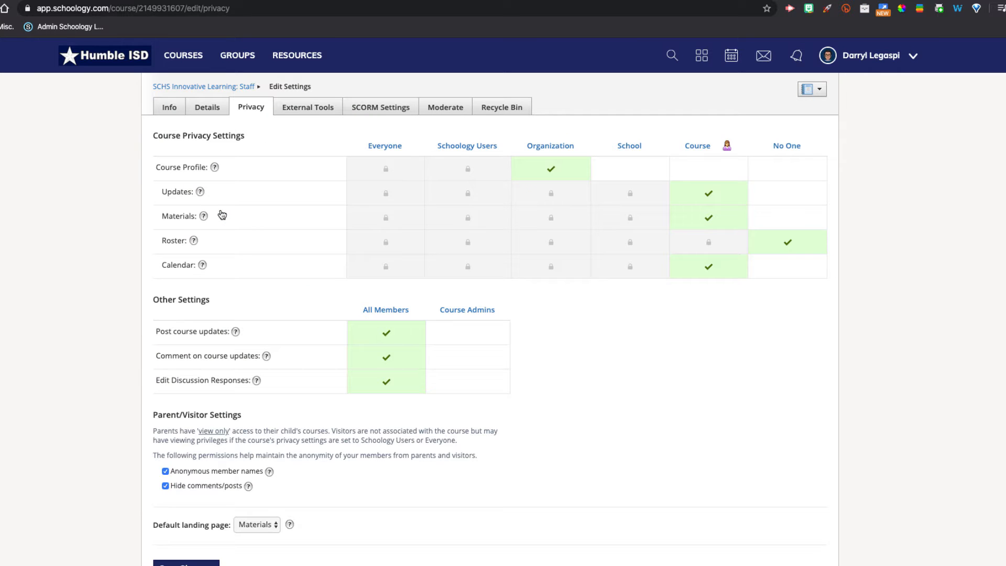
click(442, 108)
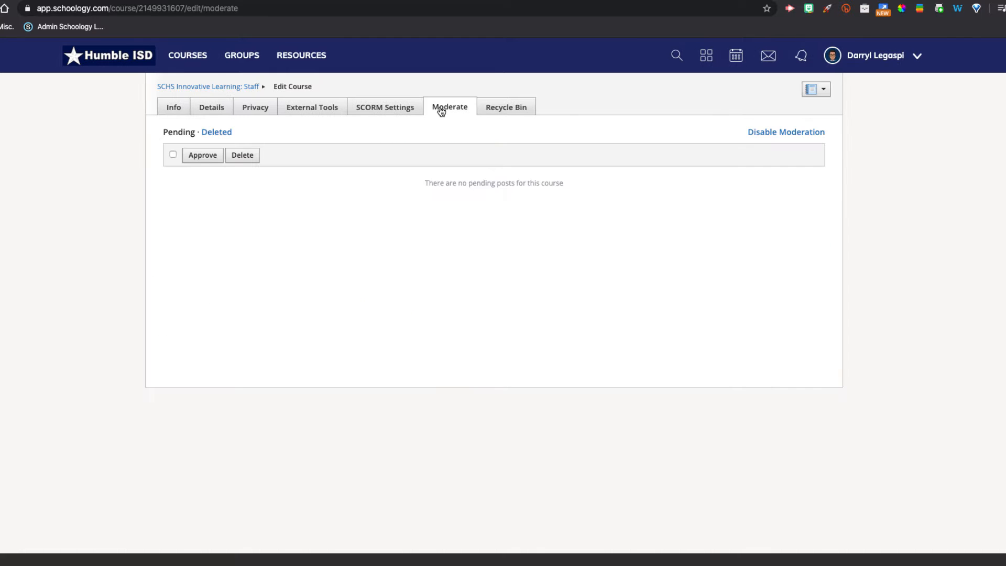
click(216, 133)
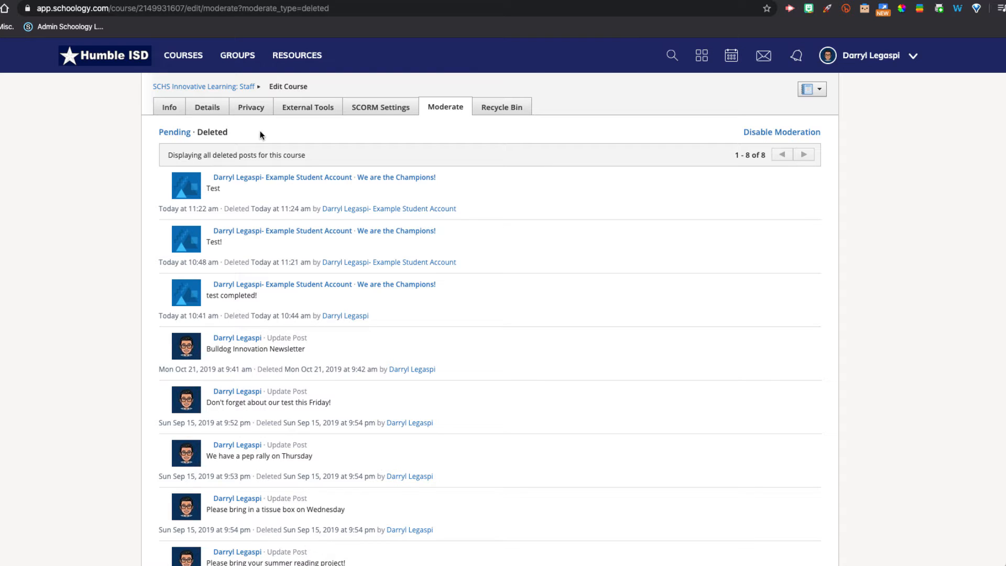
click(180, 133)
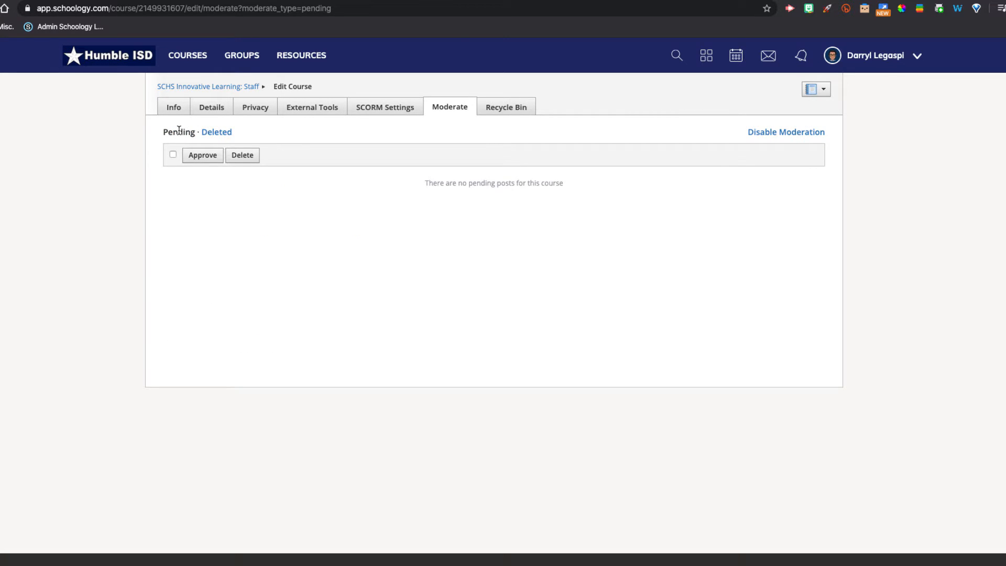
- Disable post moderation for the course and then enable it again
click(763, 133)
click(474, 227)
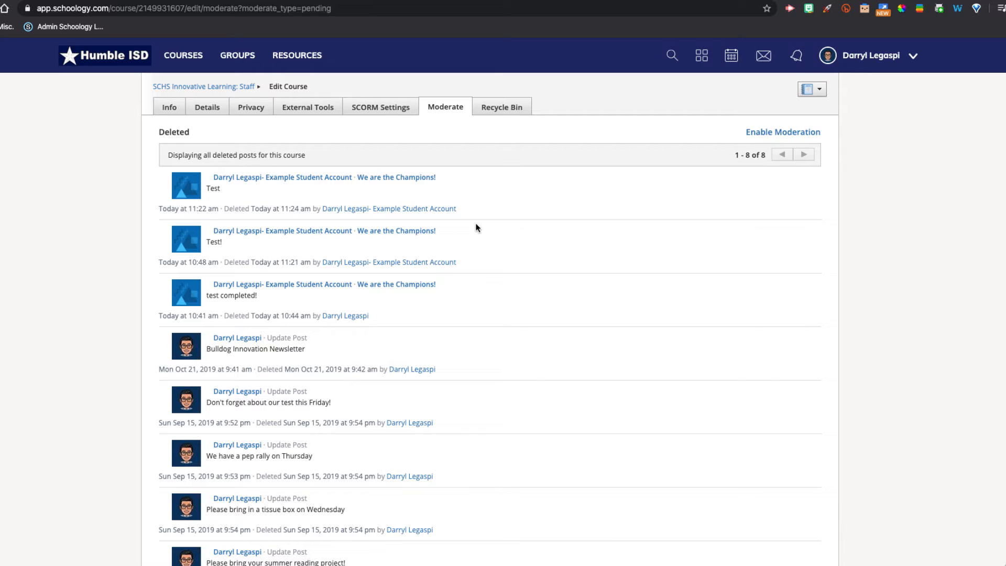
click(803, 131)
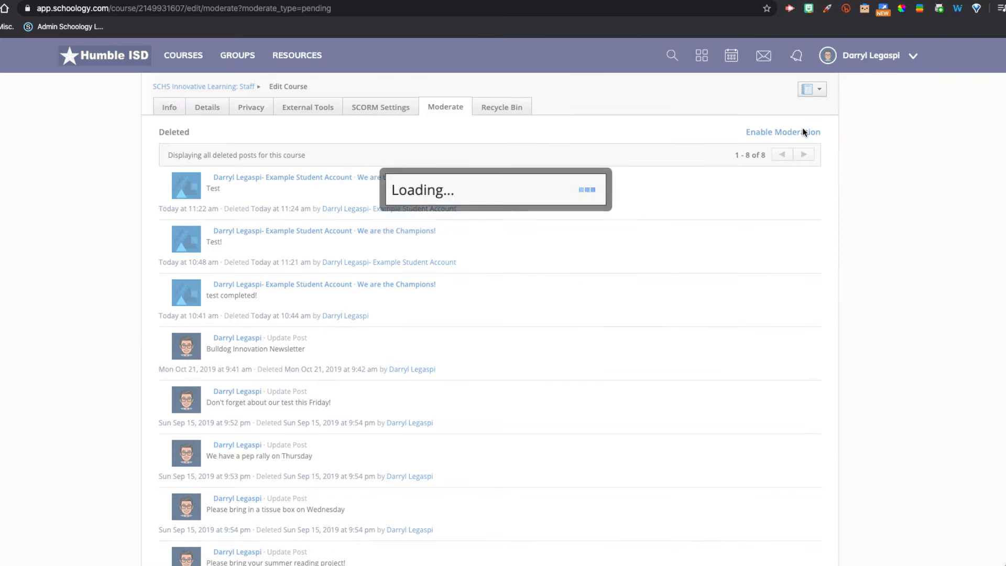
click(482, 222)
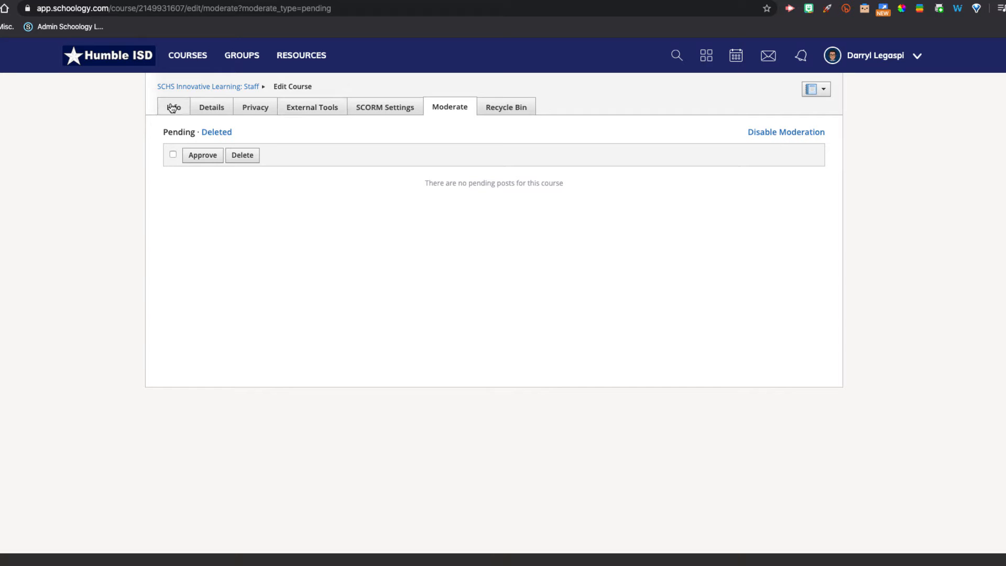
- Return to the course materials and read through the 'We are the Champions!' discussion page
click(193, 88)
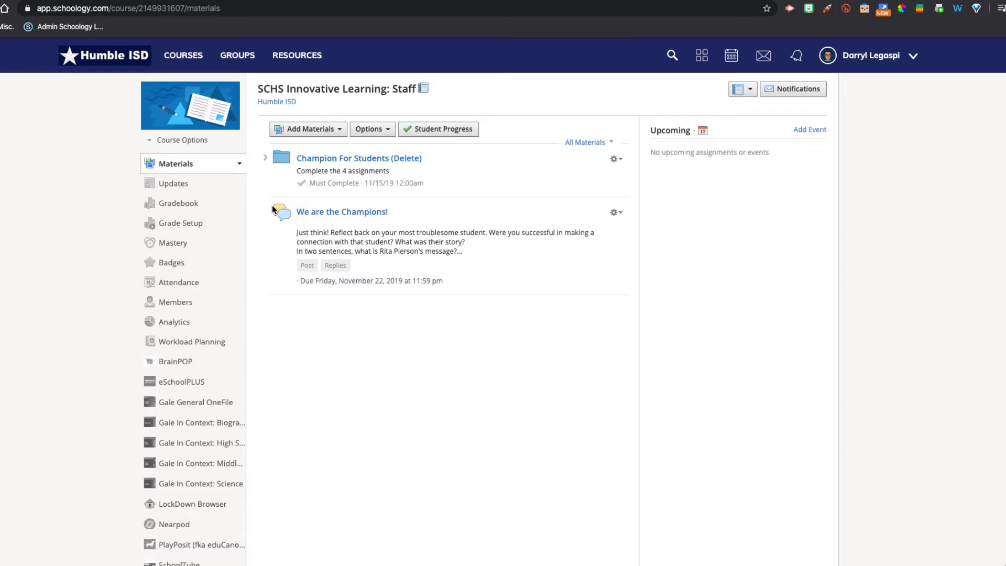
click(348, 215)
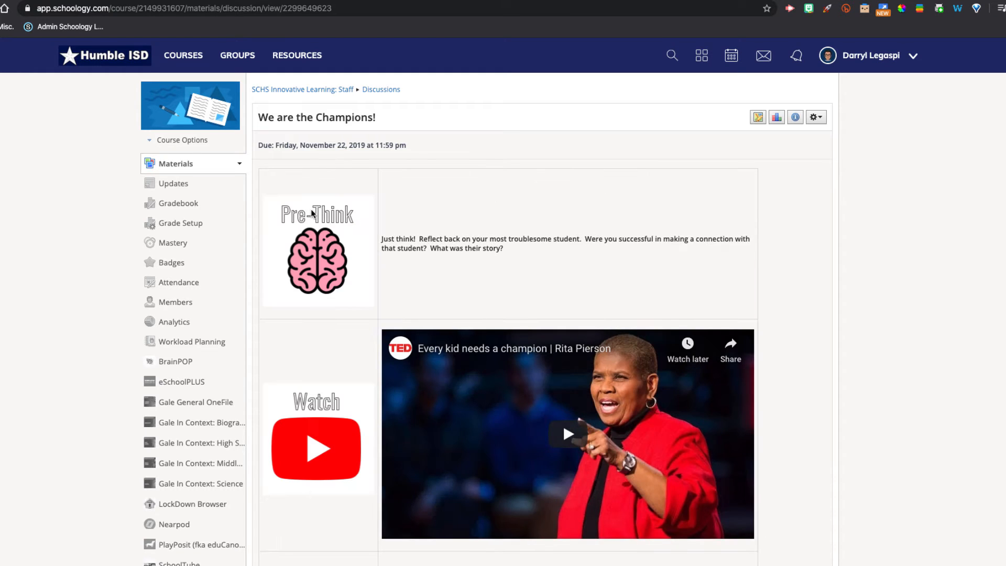
scroll(342, 268, down, 3)
scroll(343, 270, up, 1)
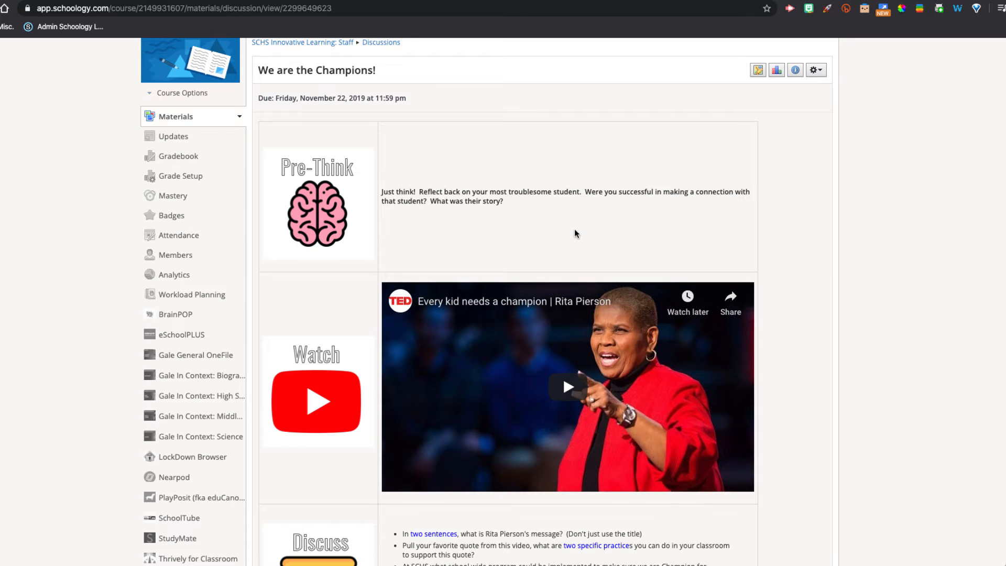
scroll(576, 233, down, 3)
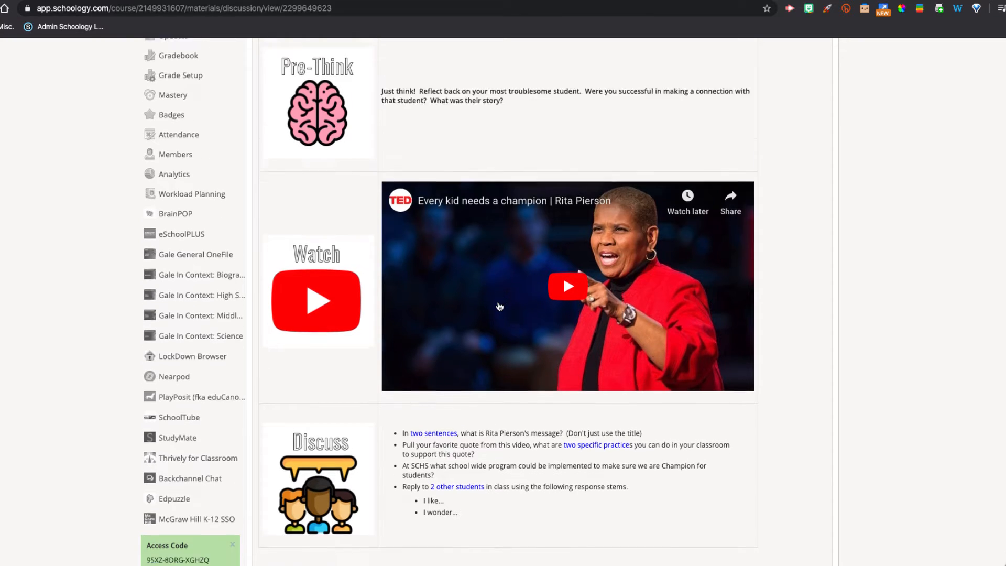
scroll(499, 307, down, 3)
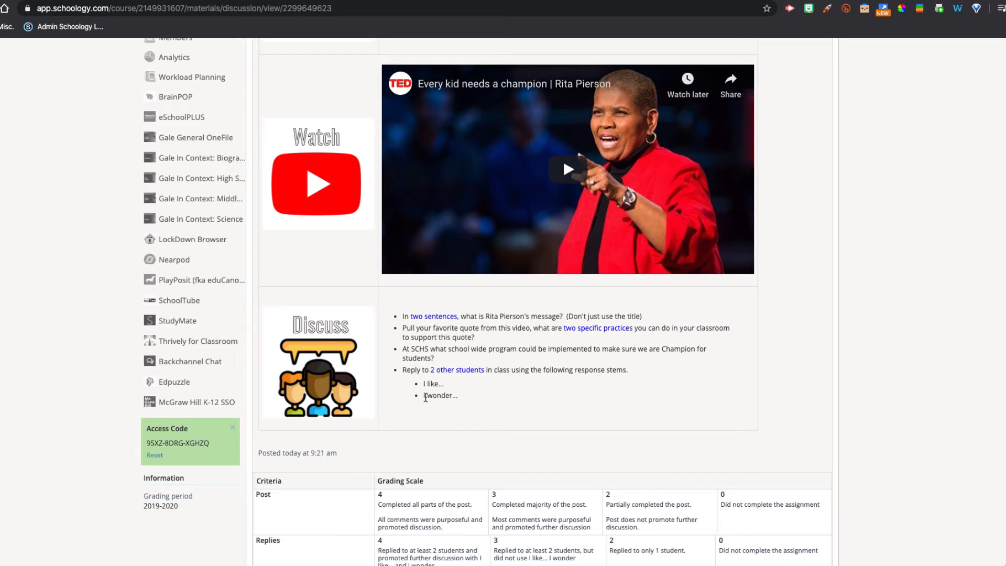
scroll(482, 429, down, 1)
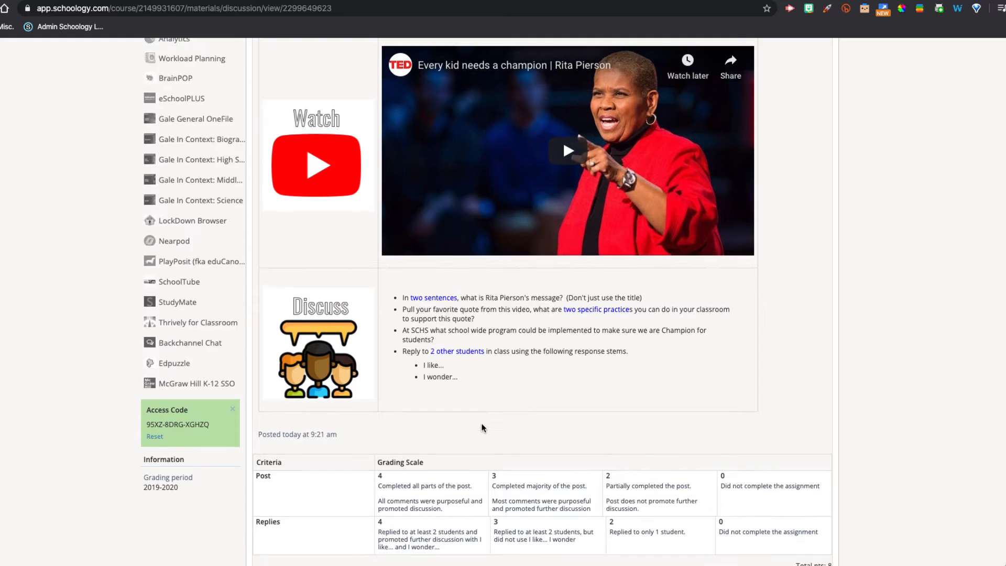
scroll(482, 428, down, 3)
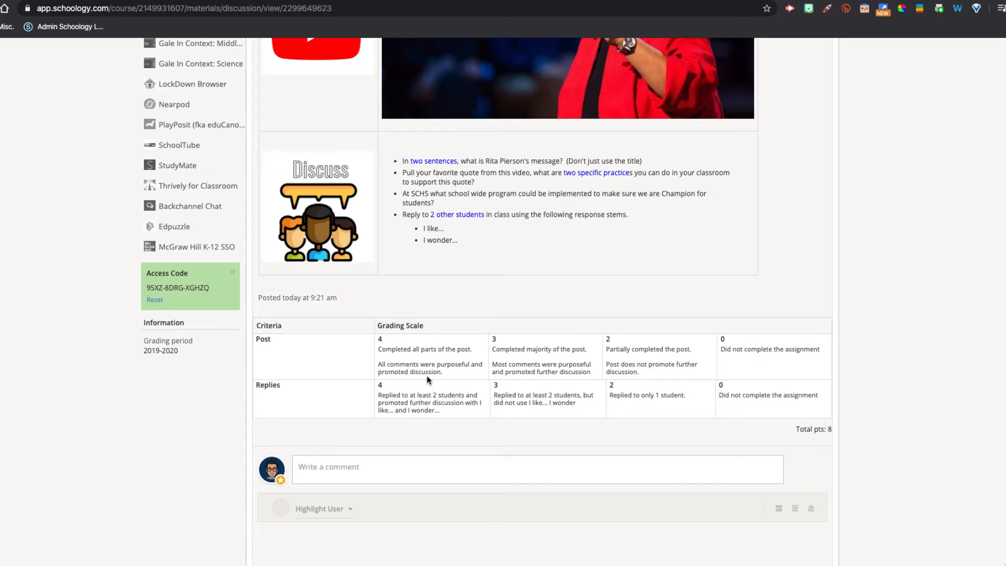
scroll(527, 325, up, 1)
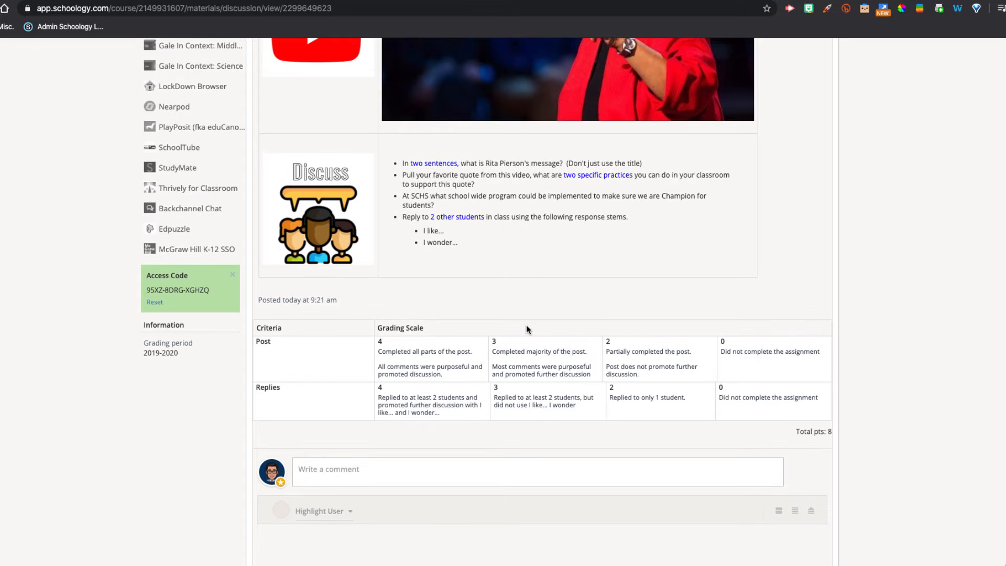
scroll(526, 329, up, 6)
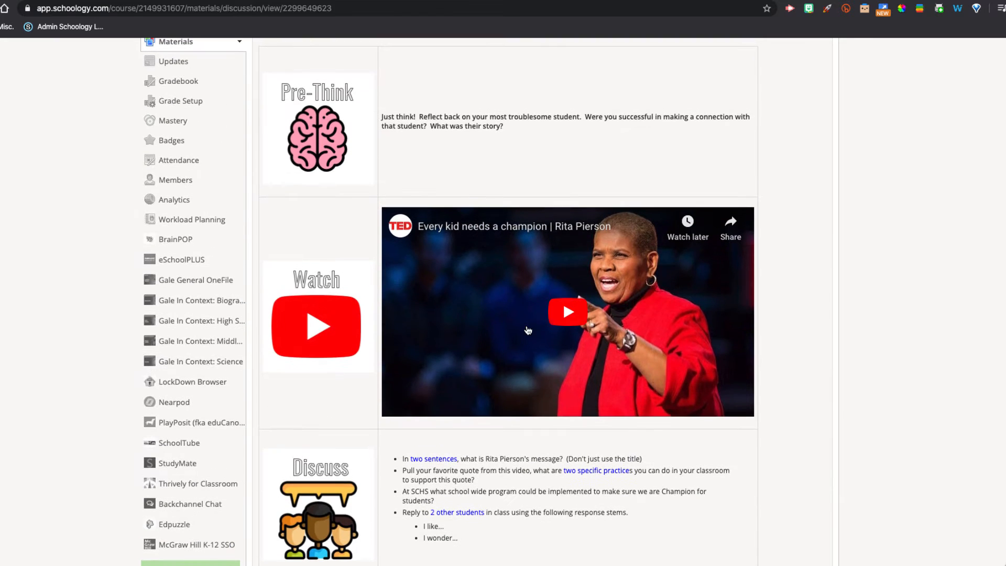
scroll(536, 258, up, 3)
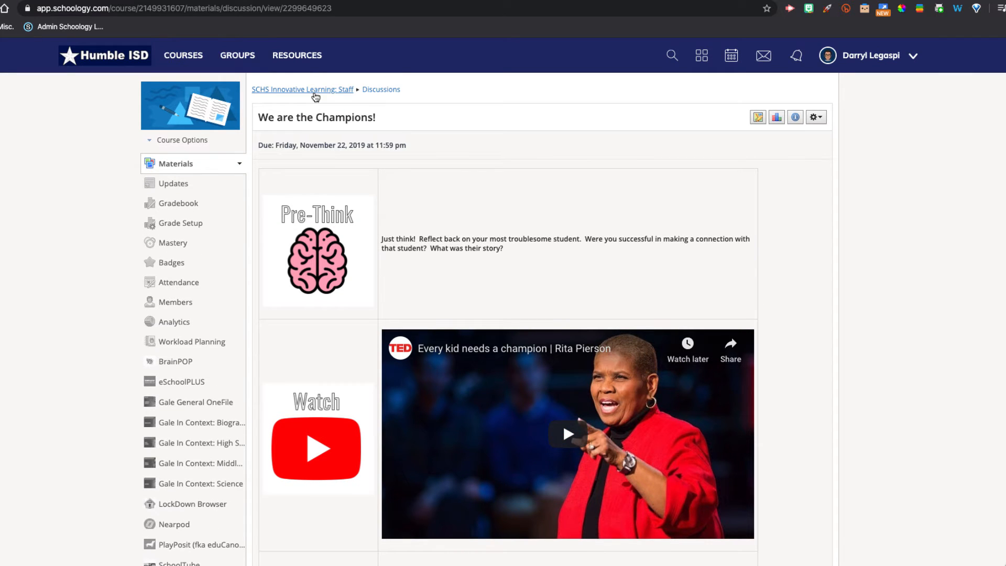
- Start a new discussion in the course materials titled Imposter Syndrome
click(314, 95)
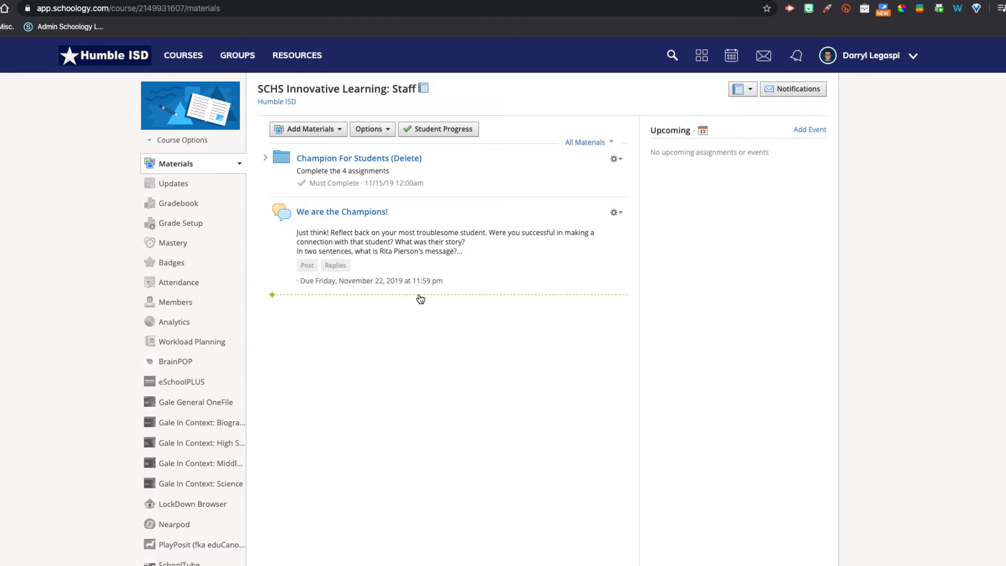
click(340, 131)
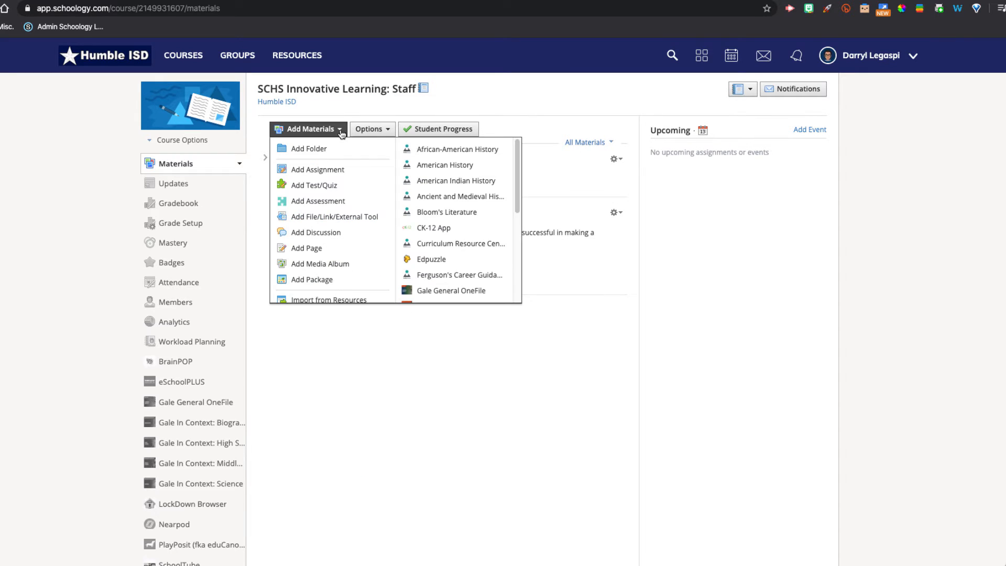
click(334, 234)
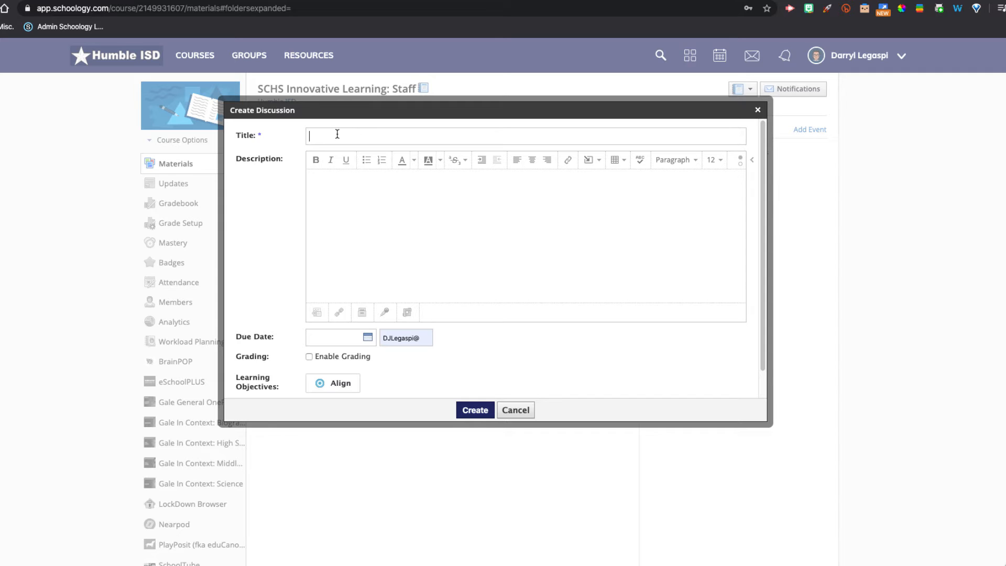
text(Imposter Syndrome)
- Insert a small table into the discussion description and enter PreThink in its first cell
click(621, 164)
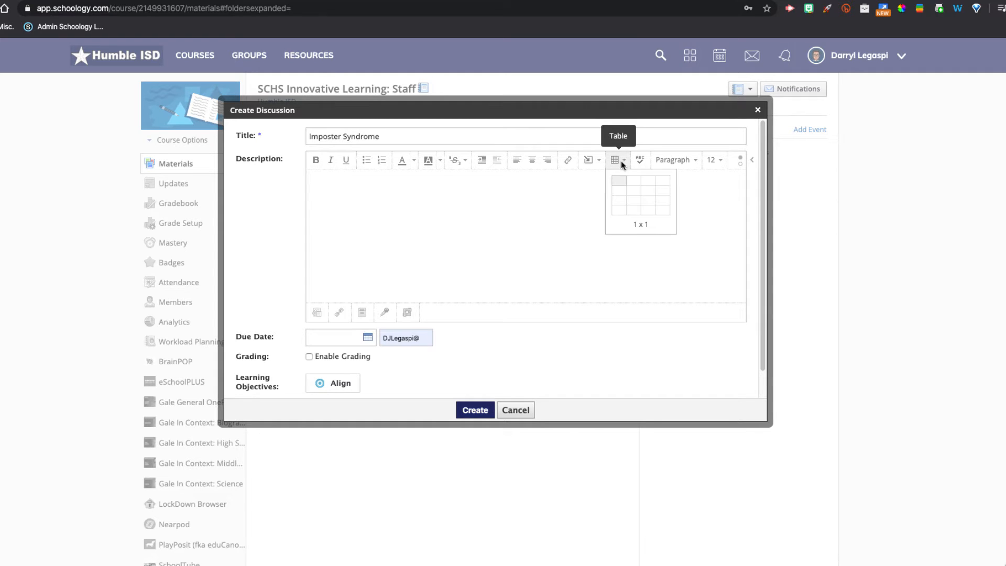
click(631, 203)
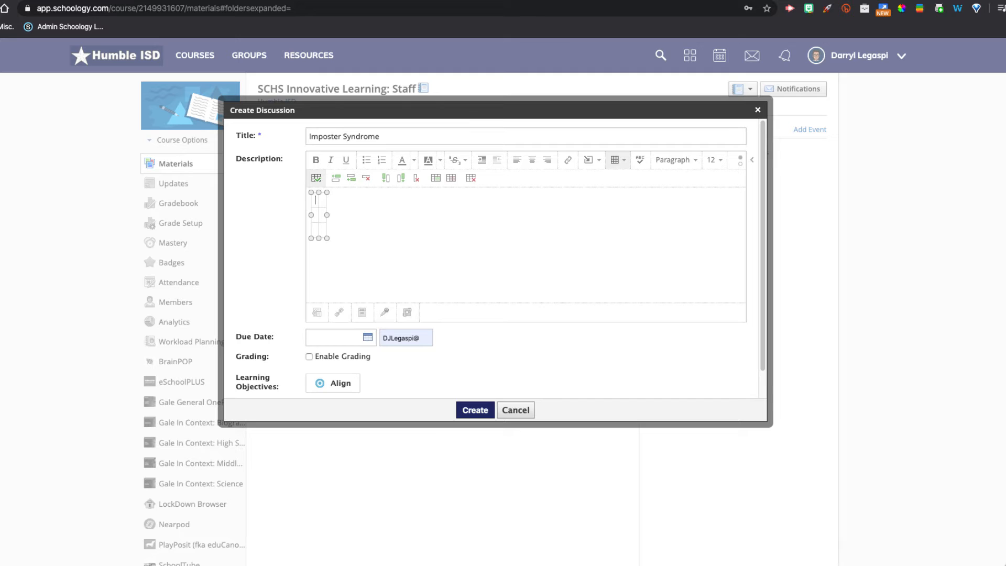
text(PreThink)
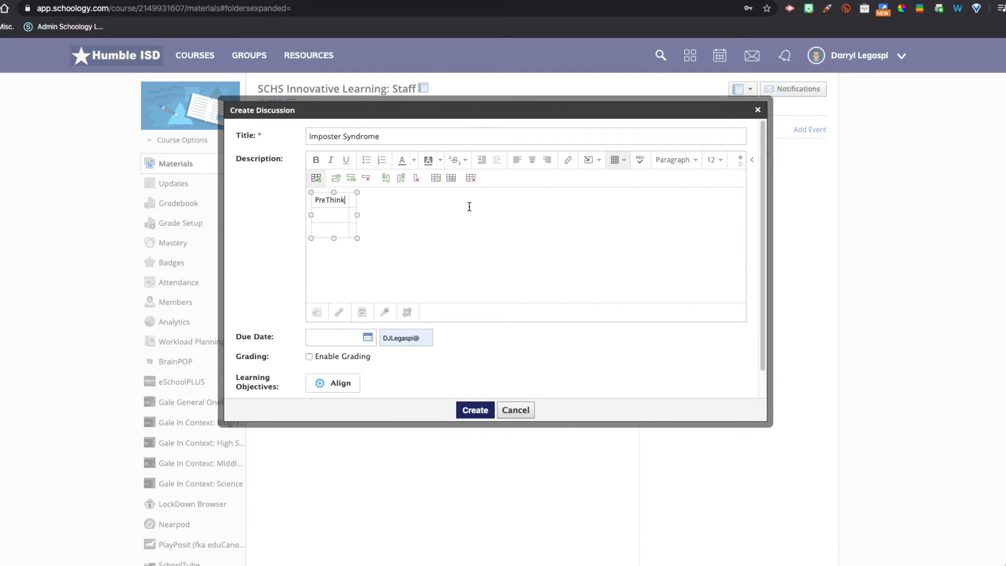
key(Return)
- Insert the PreThink.png image from the Desktop into the table
click(589, 164)
click(615, 183)
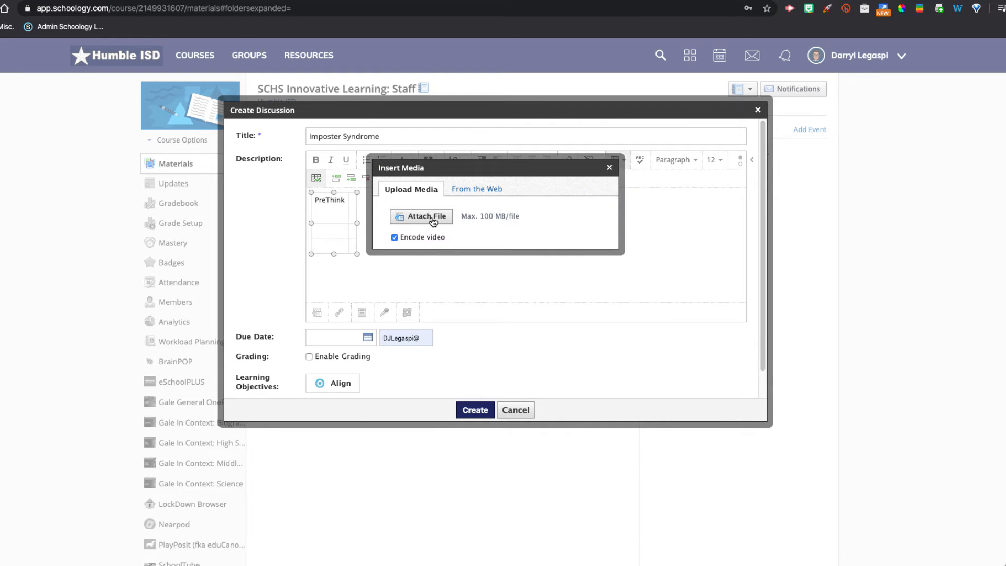
click(432, 220)
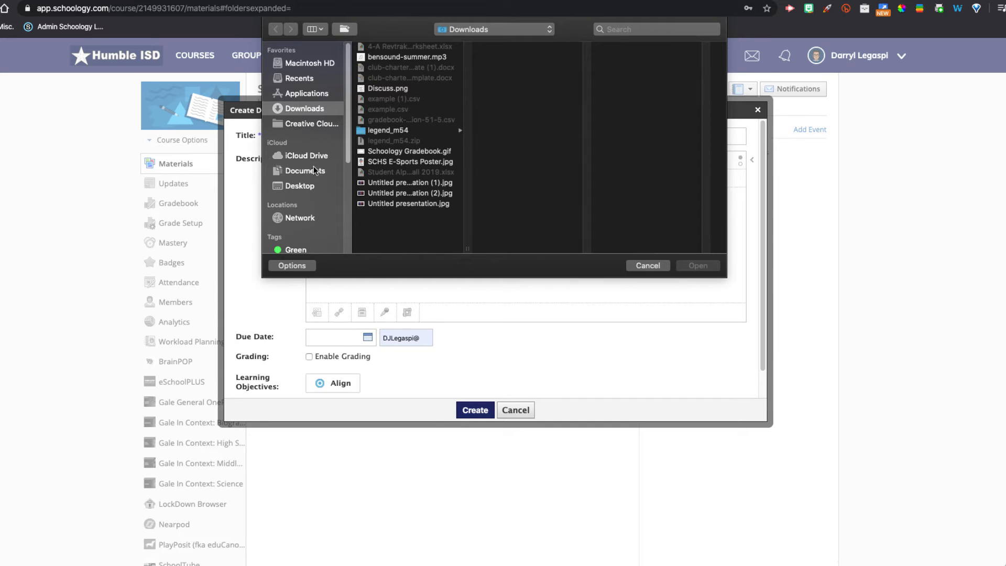
click(310, 186)
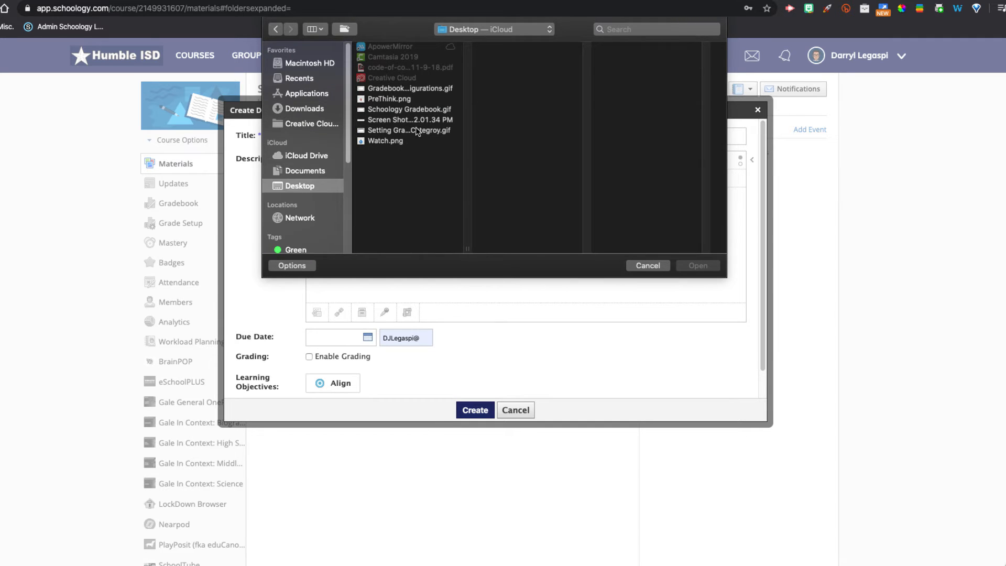
double_click(400, 98)
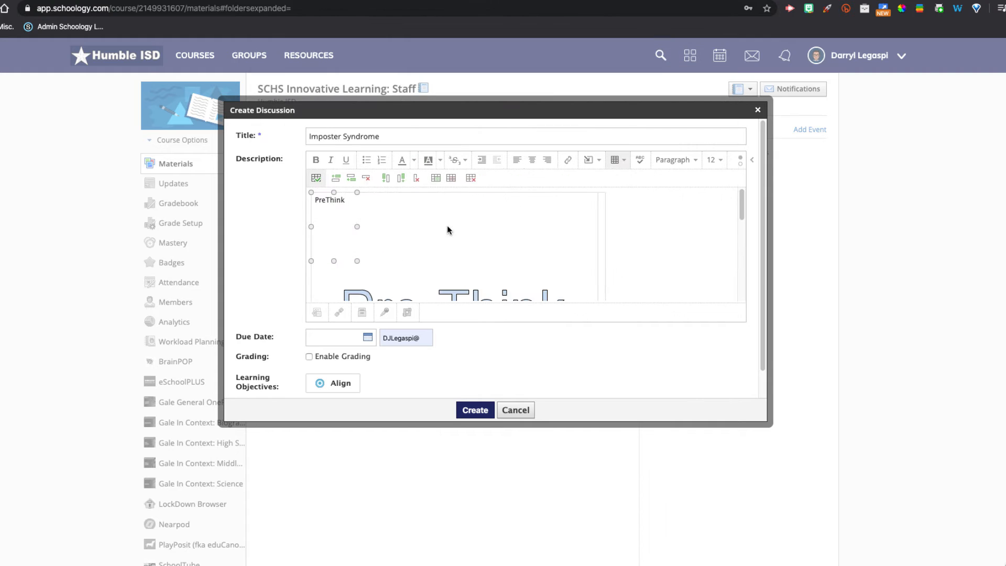
- Shrink the inserted PreThink image so it fits within the table cell
double_click(337, 200)
scroll(427, 246, down, 5)
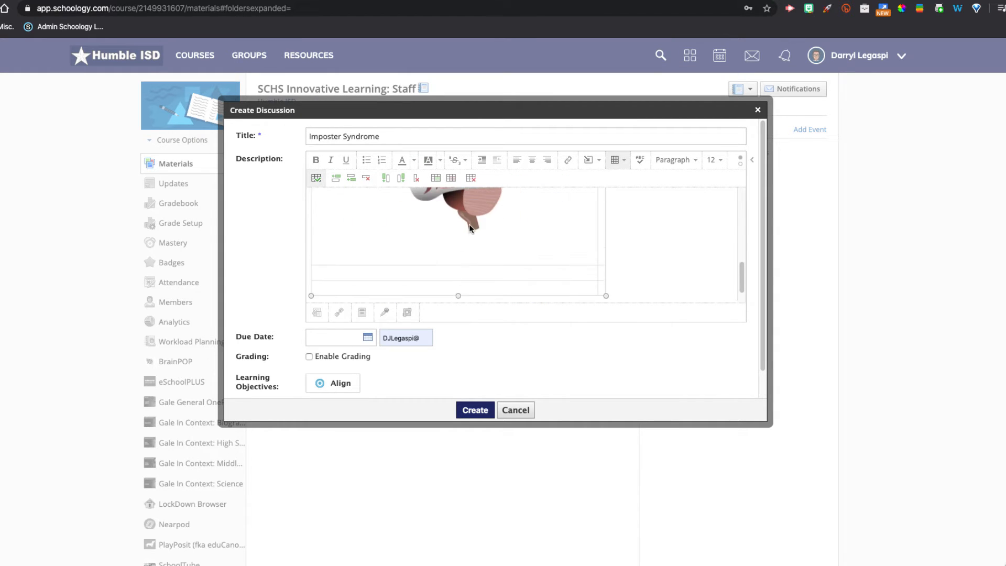
click(469, 224)
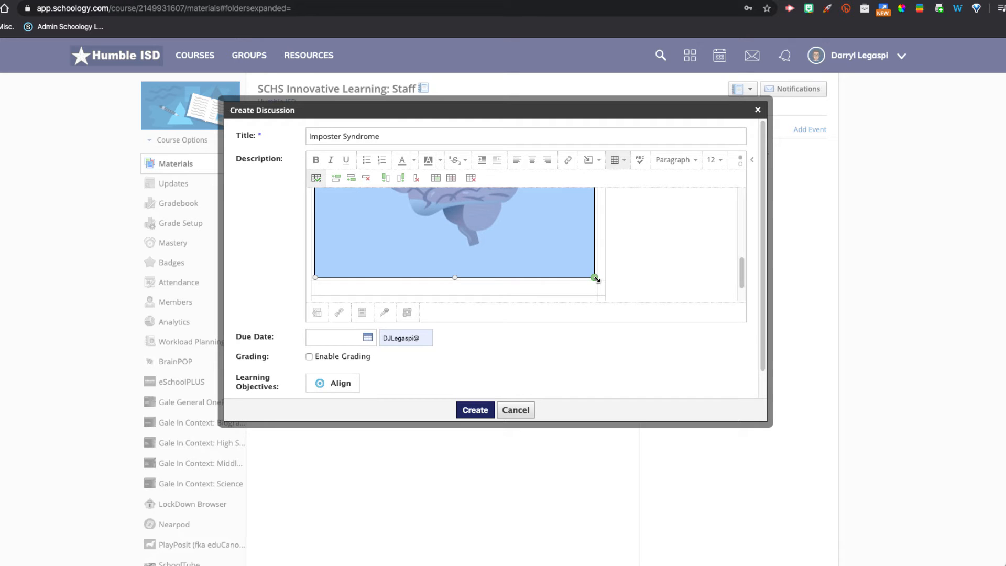
drag(595, 277, 510, 225)
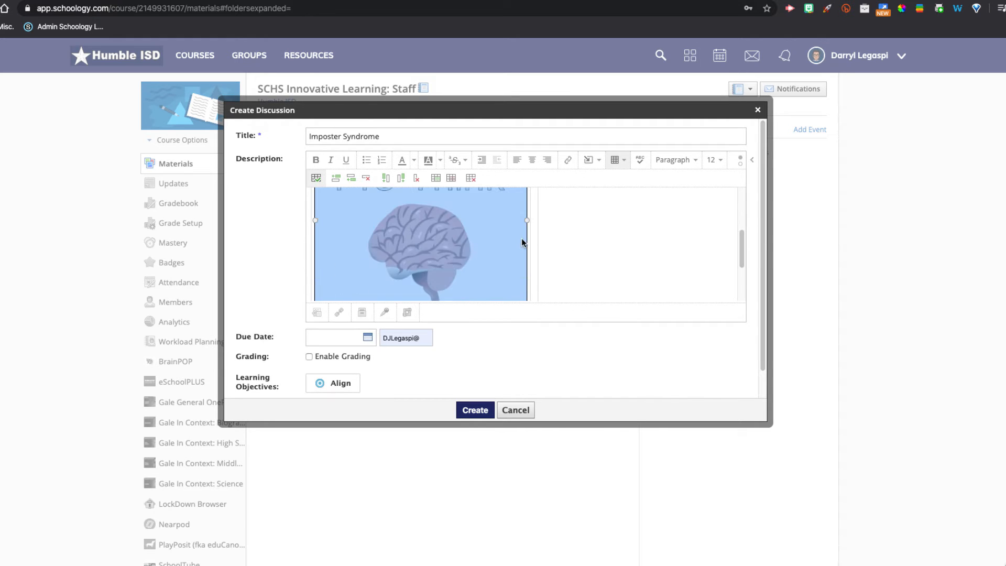
scroll(531, 264, down, 1)
drag(528, 281, 398, 250)
scroll(438, 234, up, 2)
scroll(398, 249, down, 2)
scroll(399, 249, up, 2)
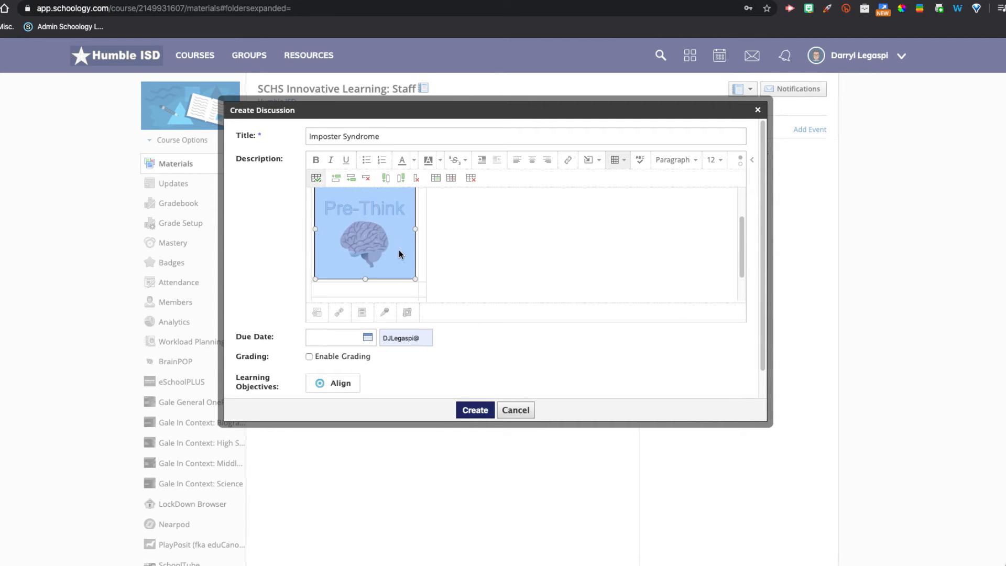
- Delete the blank space above the PreThink image in the table cell
click(390, 202)
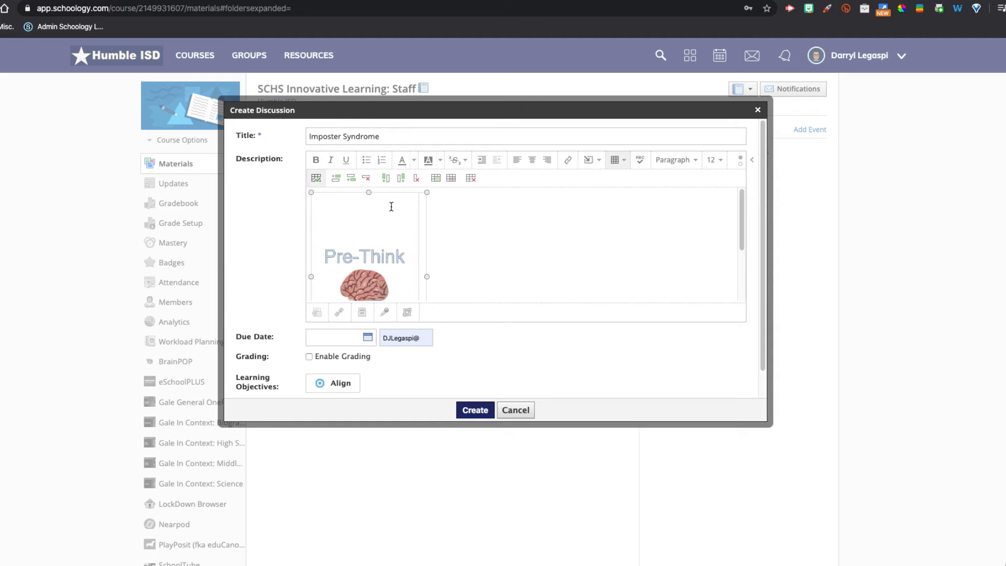
key(Delete)
key(Delete)
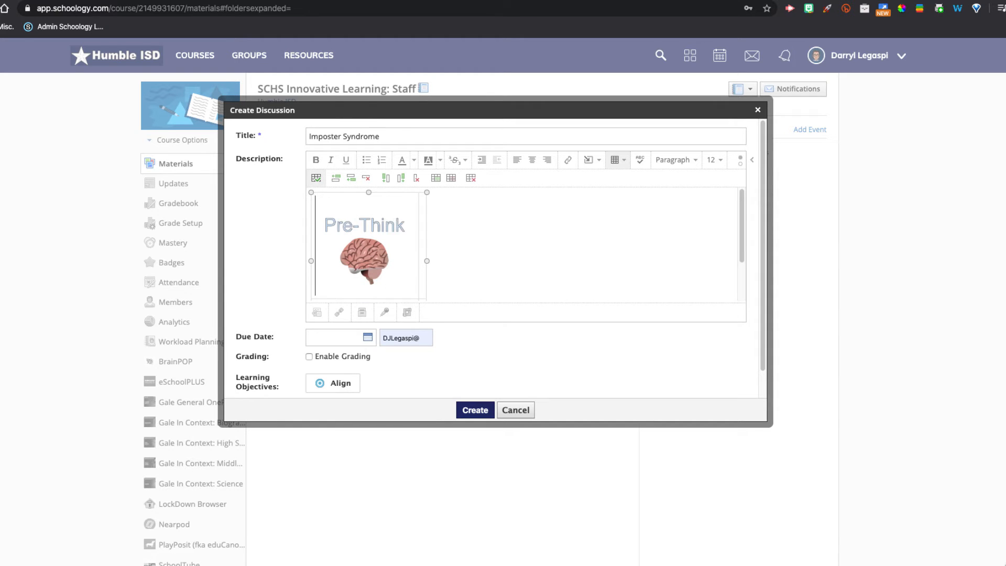
- Enter the prompt "Just think you don't have to answer. Think of a time where you felt like you didn't deserve an honor." in the cell beside the PreThink image
click(392, 223)
click(469, 234)
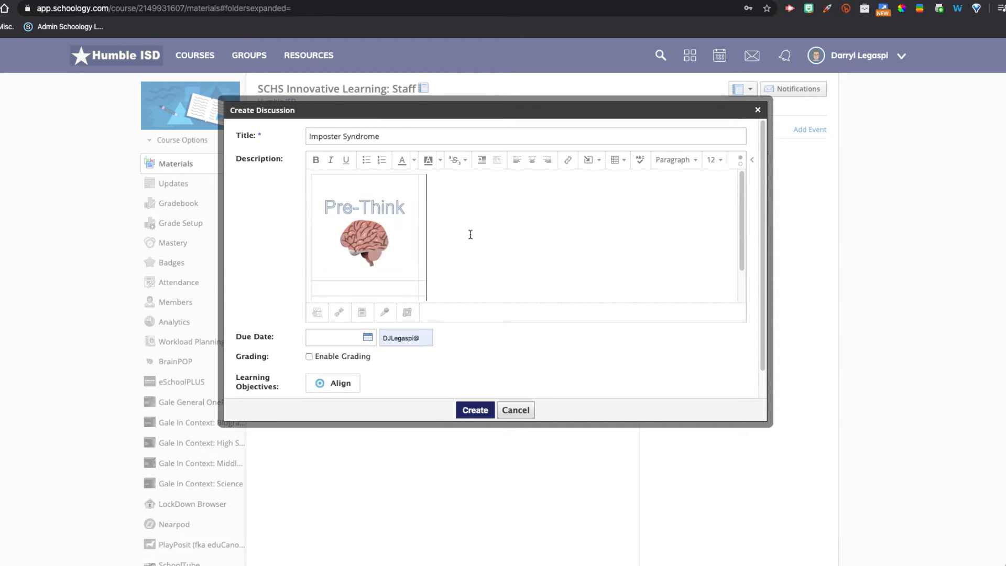
scroll(452, 232, down, 1)
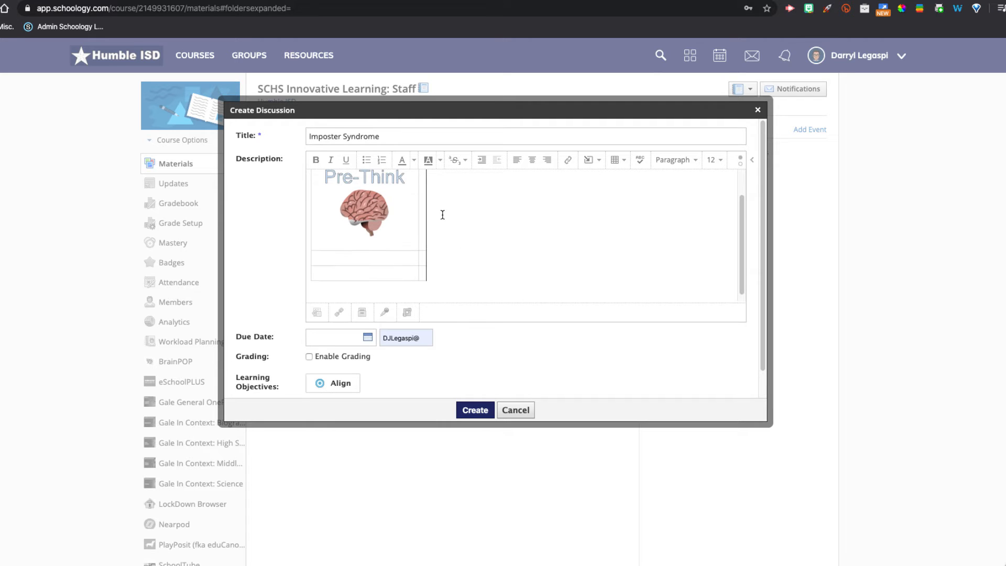
click(425, 214)
scroll(430, 223, up, 1)
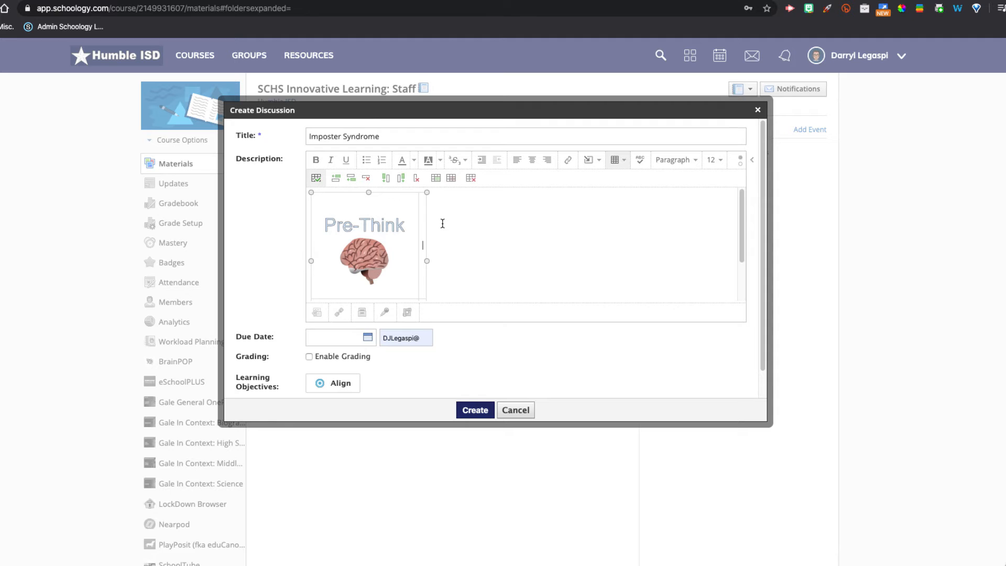
text(Just think you don't )
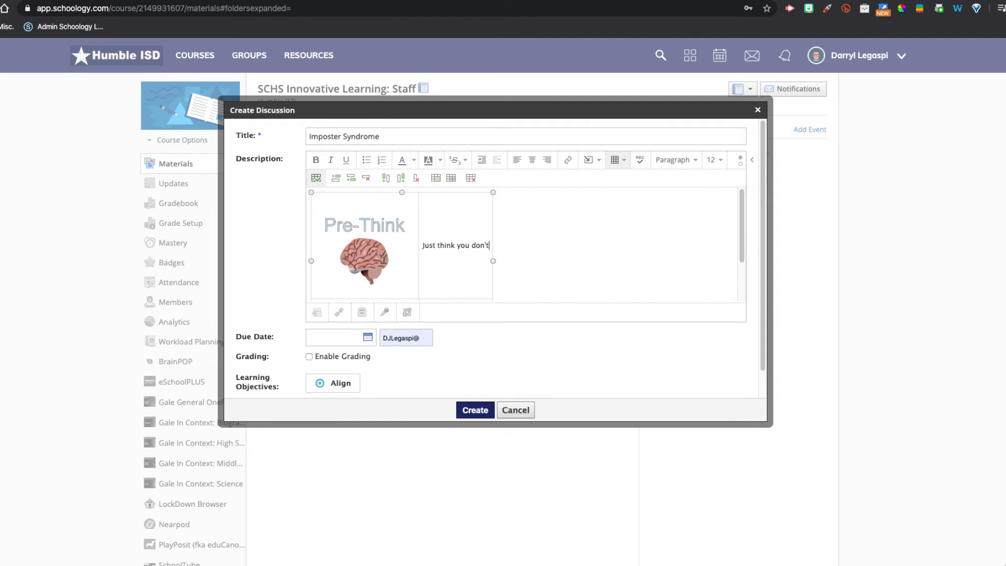
text(have to answer)
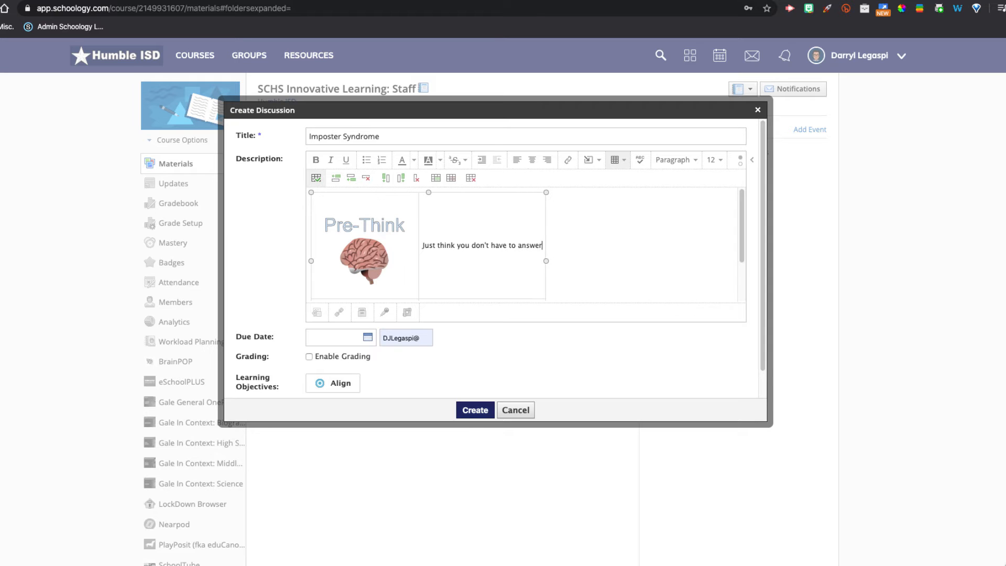
text(.  Think of a time where you felt yo)
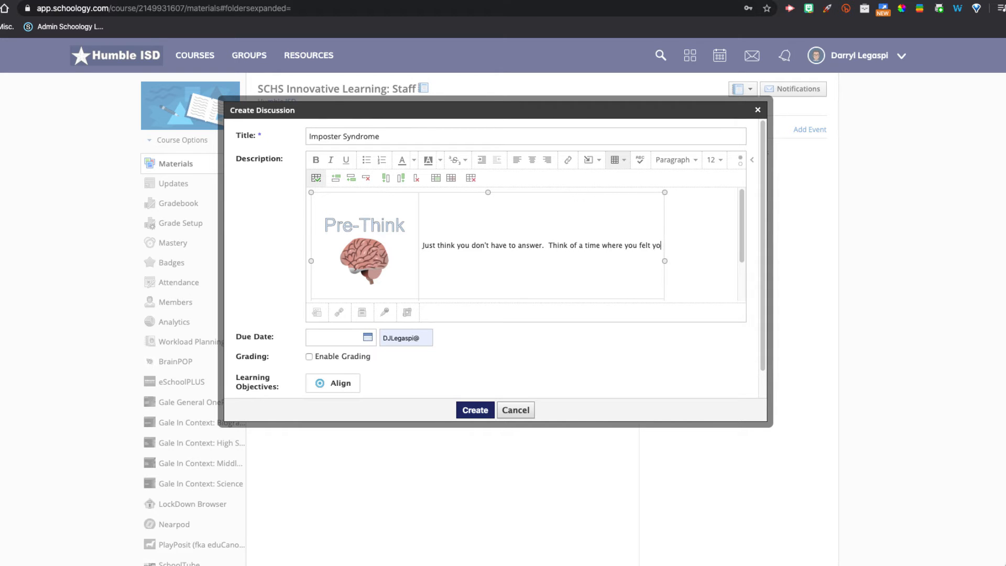
key(BackSpace)
text(like yo d)
key(BackSpace)
key(BackSpace)
text(u didn't deserve a)
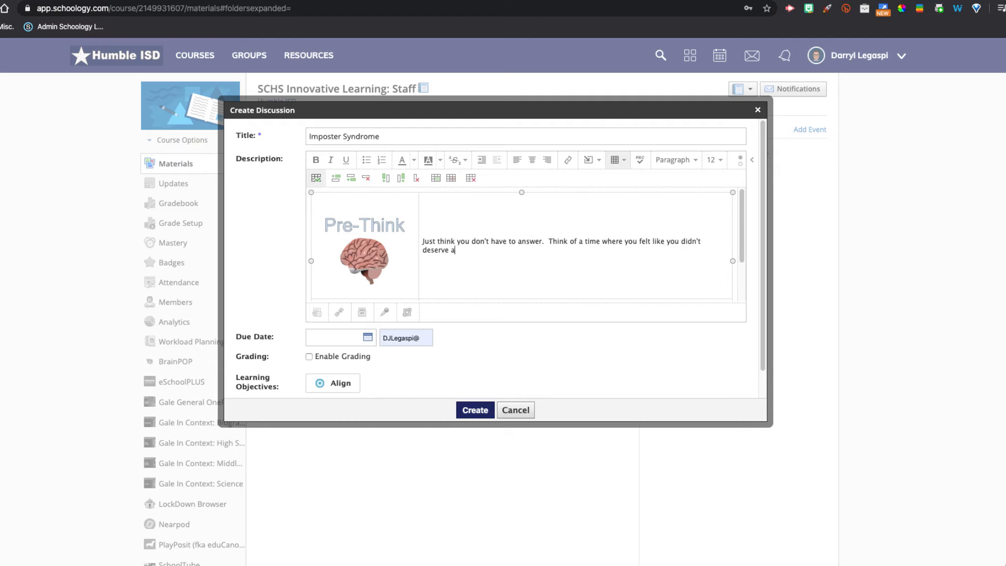
text(n honor.)
- Insert the Watch.png image from the Desktop into the first cell of the table's second row
scroll(442, 223, down, 2)
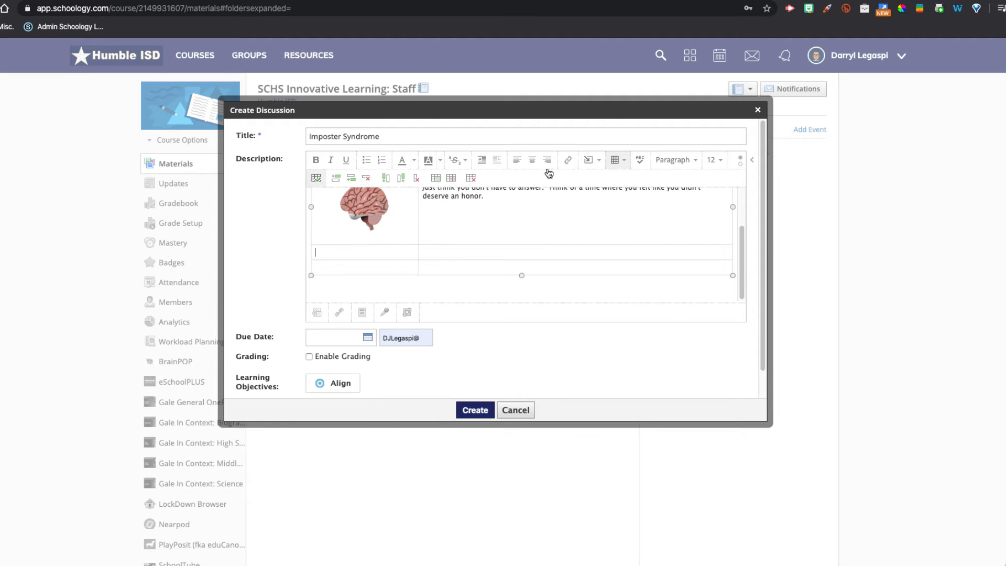
click(587, 166)
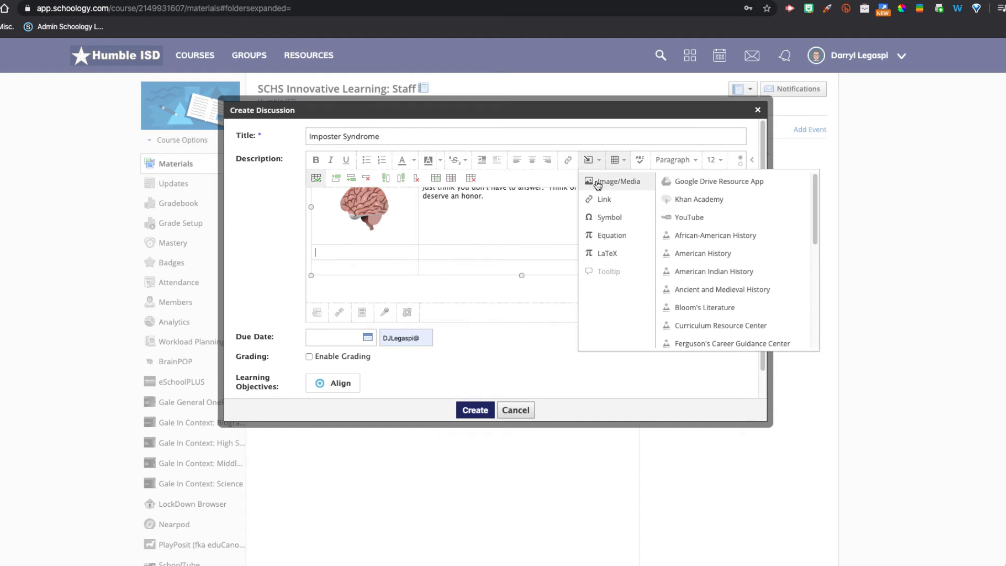
click(598, 183)
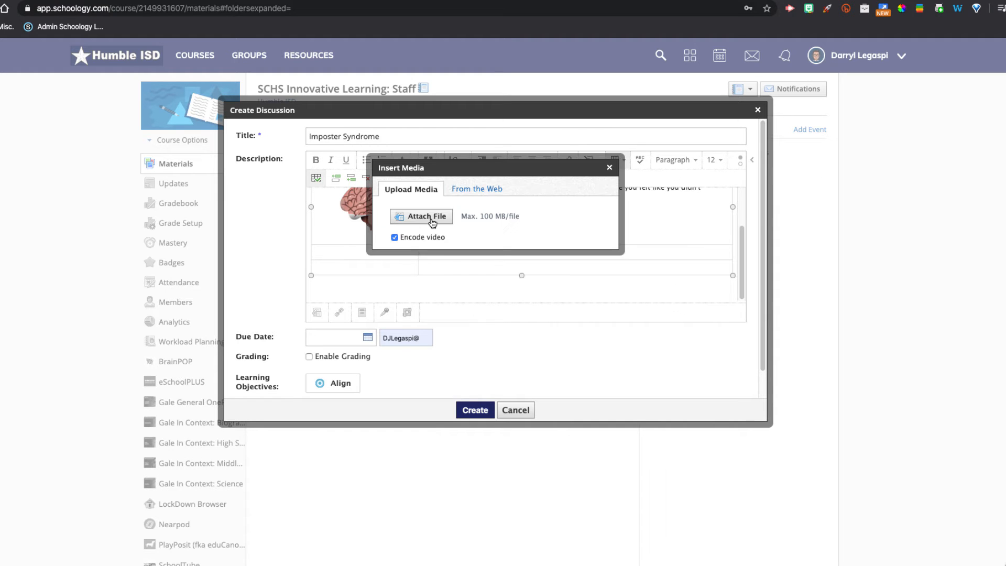
click(427, 216)
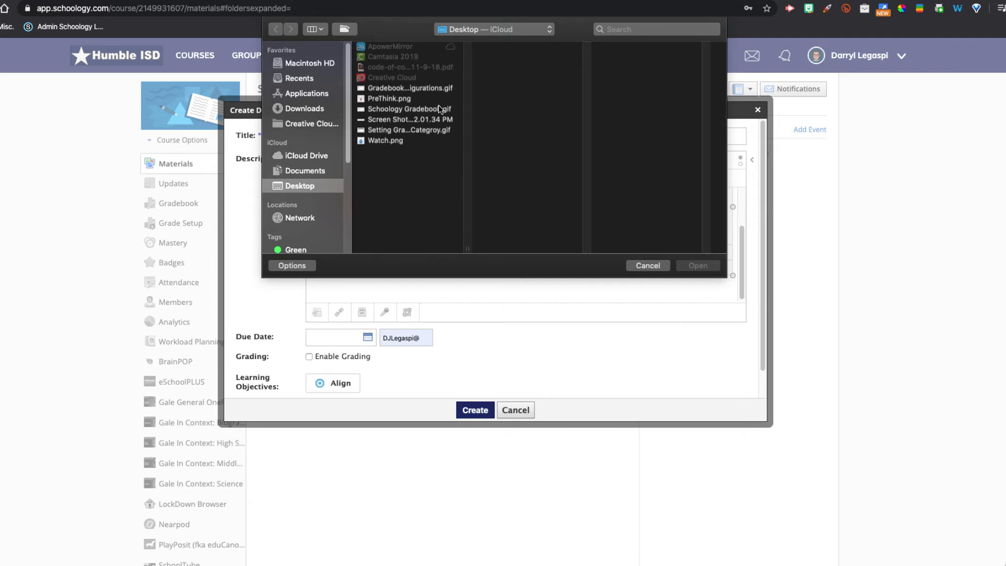
click(388, 140)
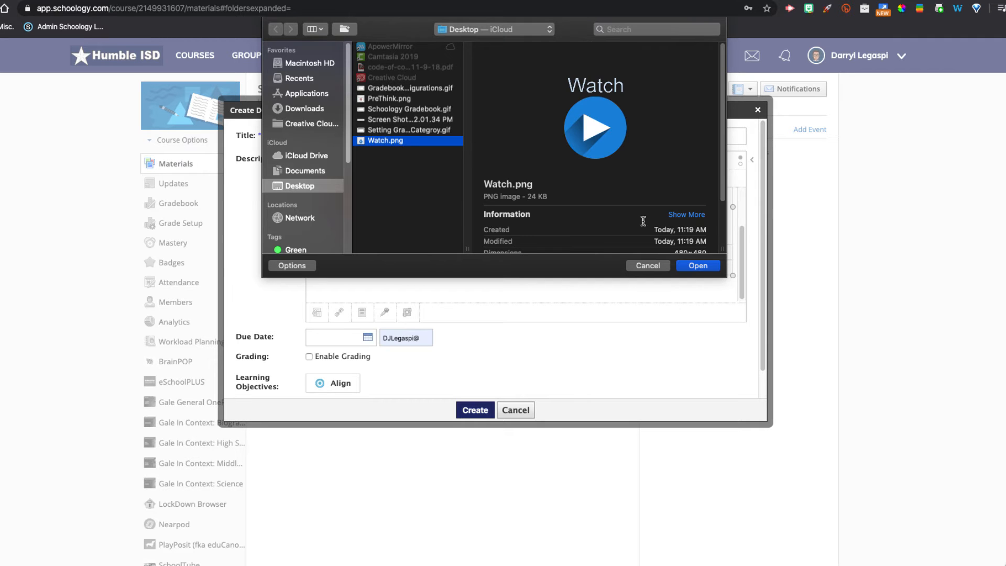
click(699, 265)
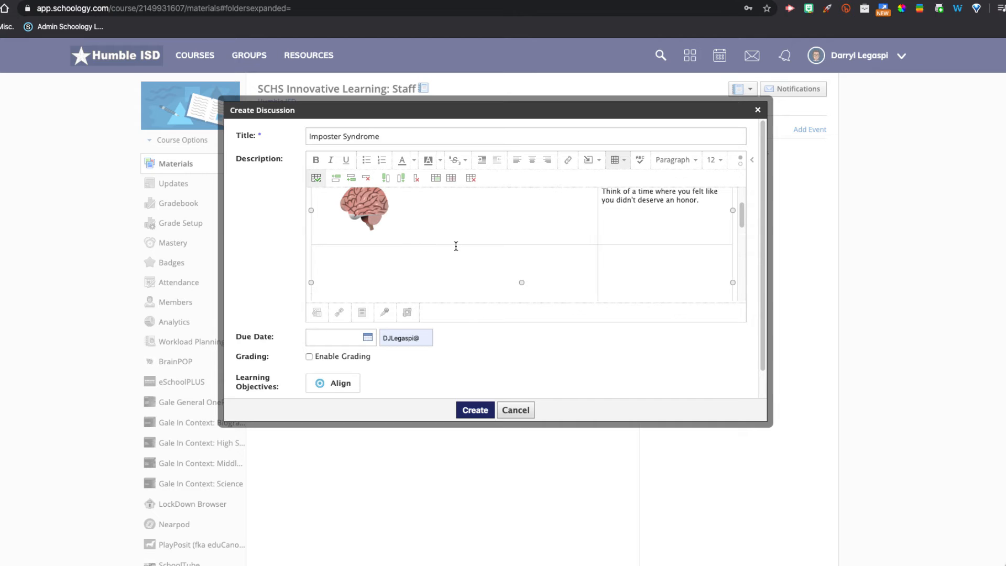
- Shrink the inserted Watch image so it fits within its table cell
scroll(456, 246, down, 3)
scroll(461, 247, up, 2)
scroll(472, 247, down, 4)
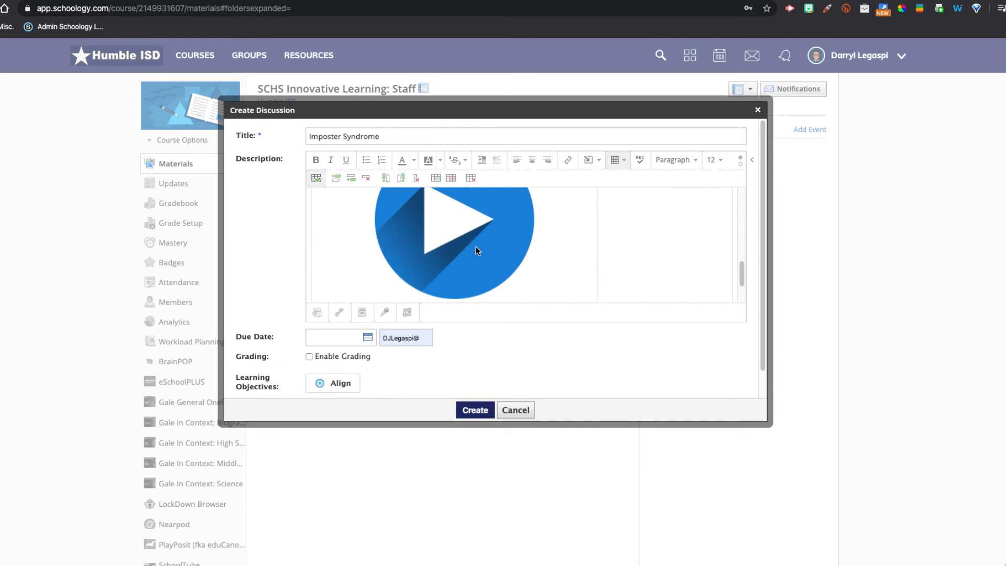
click(477, 247)
scroll(477, 248, down, 1)
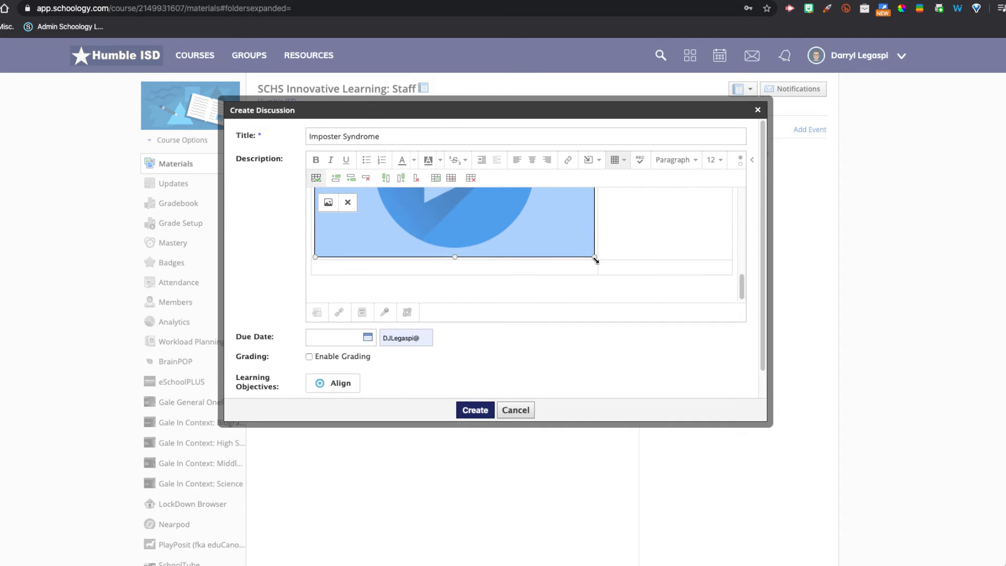
drag(596, 259, 419, 282)
scroll(482, 226, up, 3)
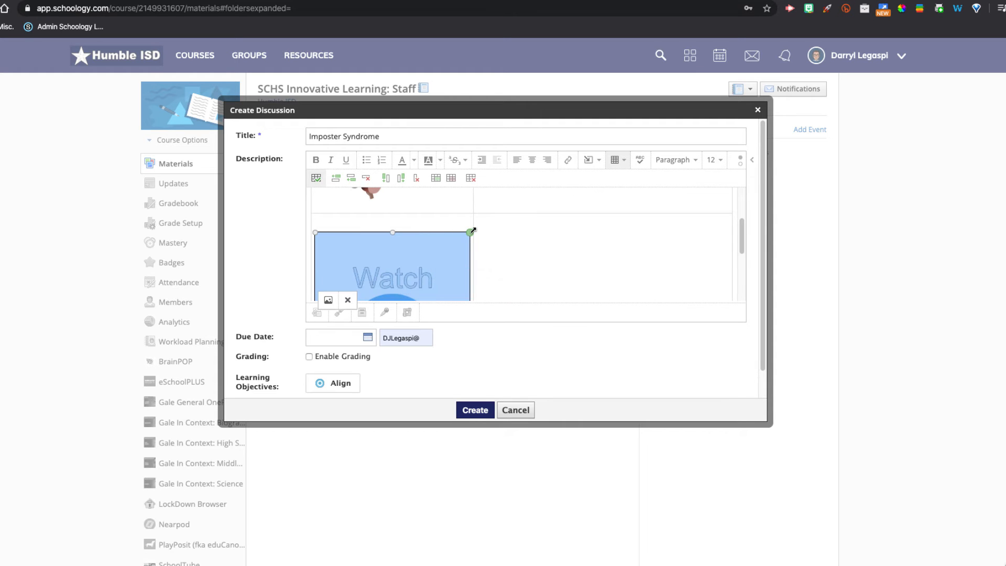
drag(472, 230, 422, 269)
scroll(431, 265, down, 3)
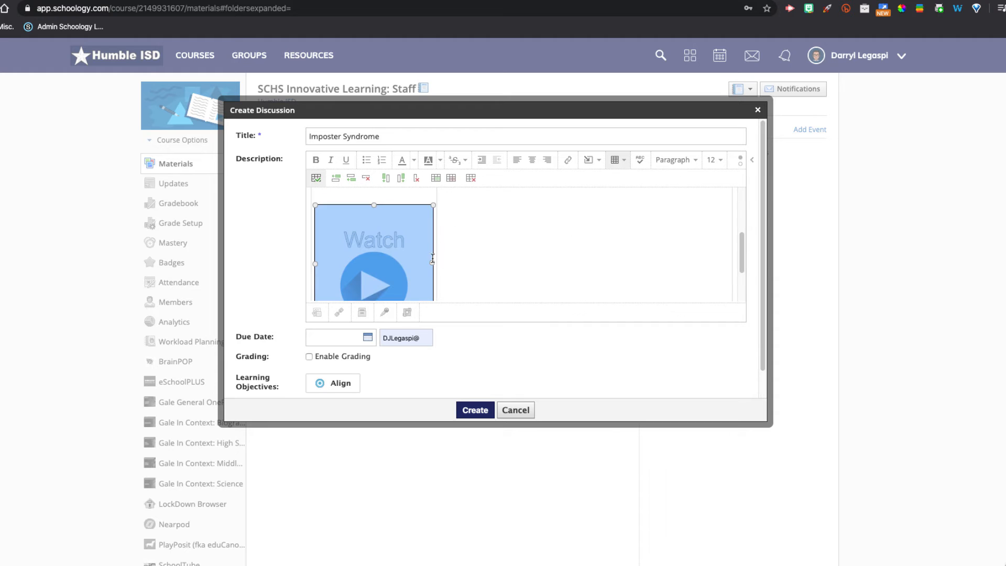
drag(433, 205, 390, 238)
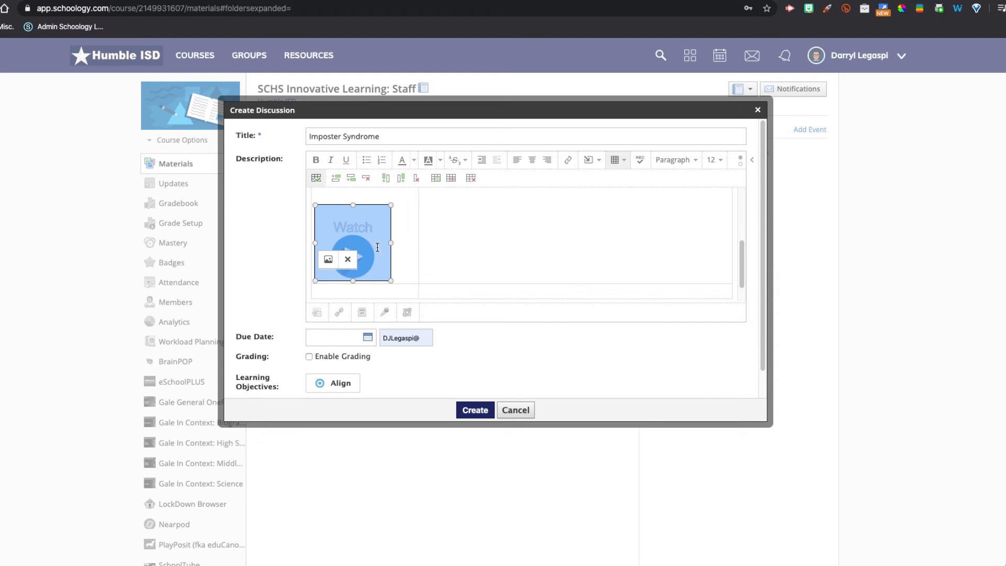
scroll(401, 247, up, 3)
scroll(401, 249, down, 1)
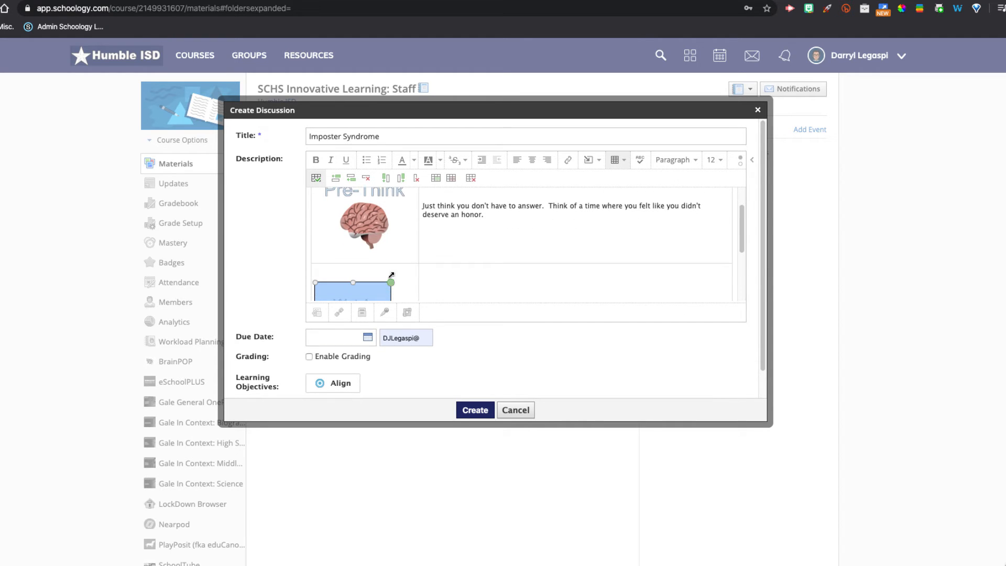
drag(391, 274, 409, 269)
scroll(414, 268, down, 3)
scroll(413, 267, up, 1)
drag(409, 228, 414, 224)
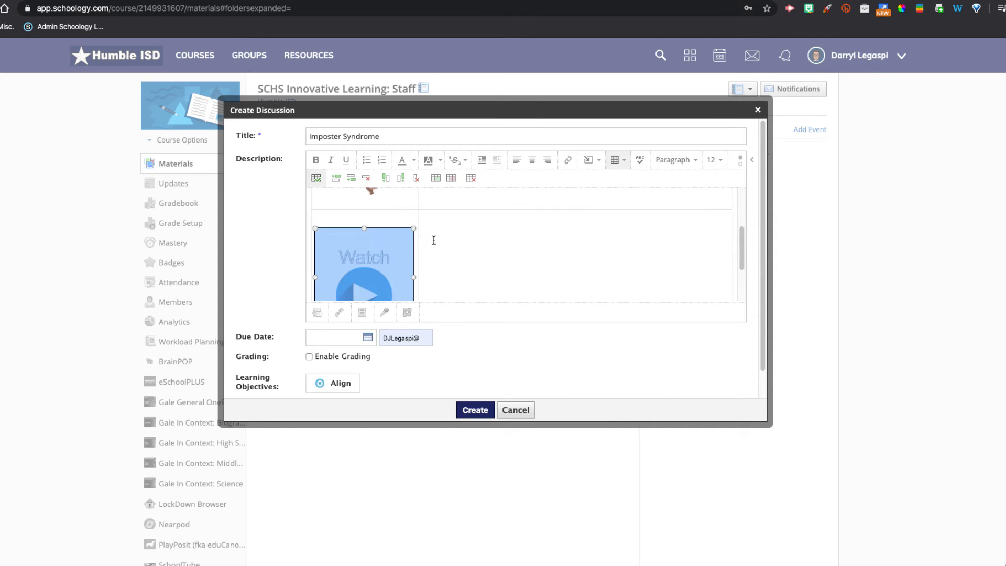
scroll(433, 240, up, 2)
scroll(434, 240, down, 2)
- Embed the YouTube video "What is imposter syndrome and how can you combat it?" in the cell beside the Watch image, searching for Imposter Syndrome
click(435, 246)
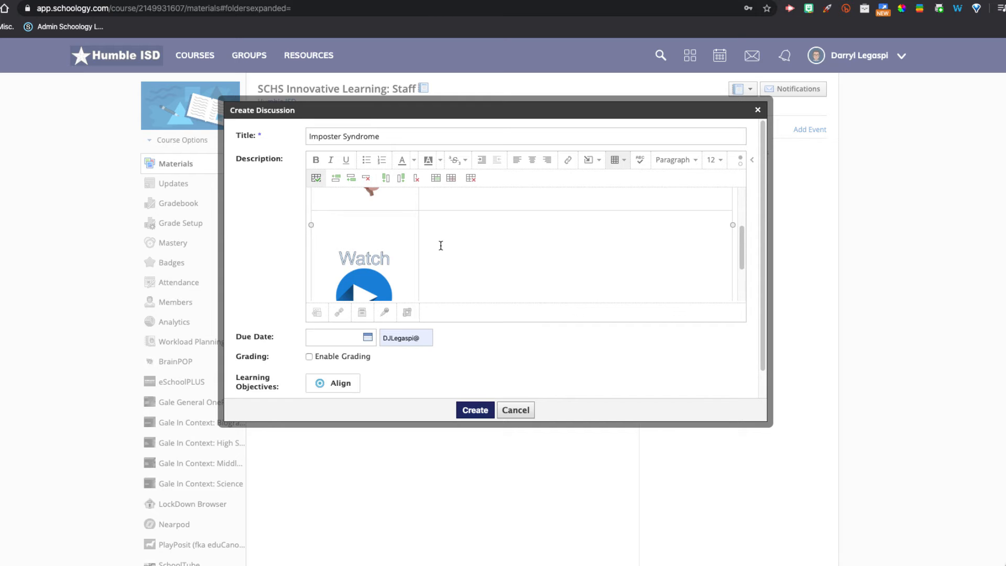
click(592, 163)
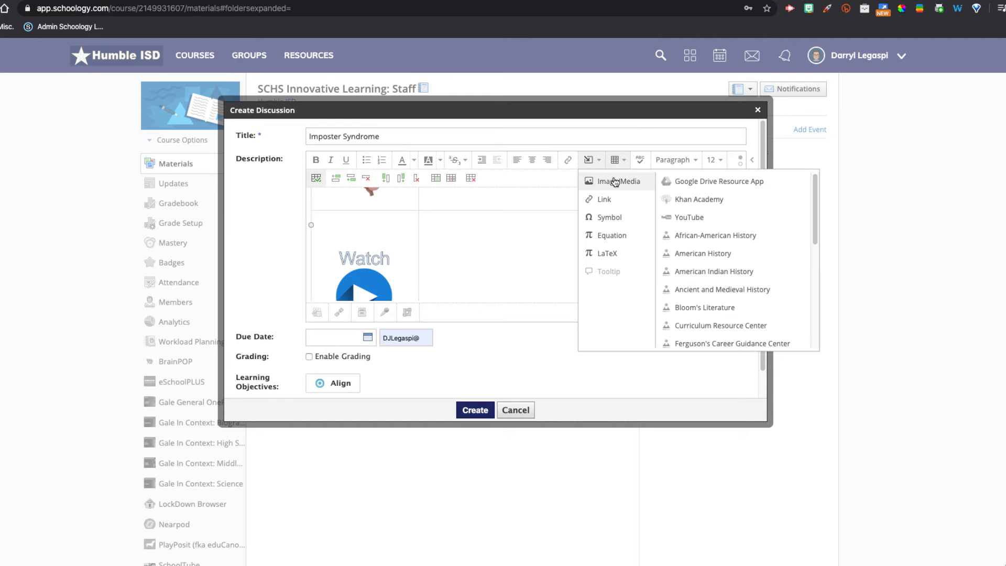
click(696, 221)
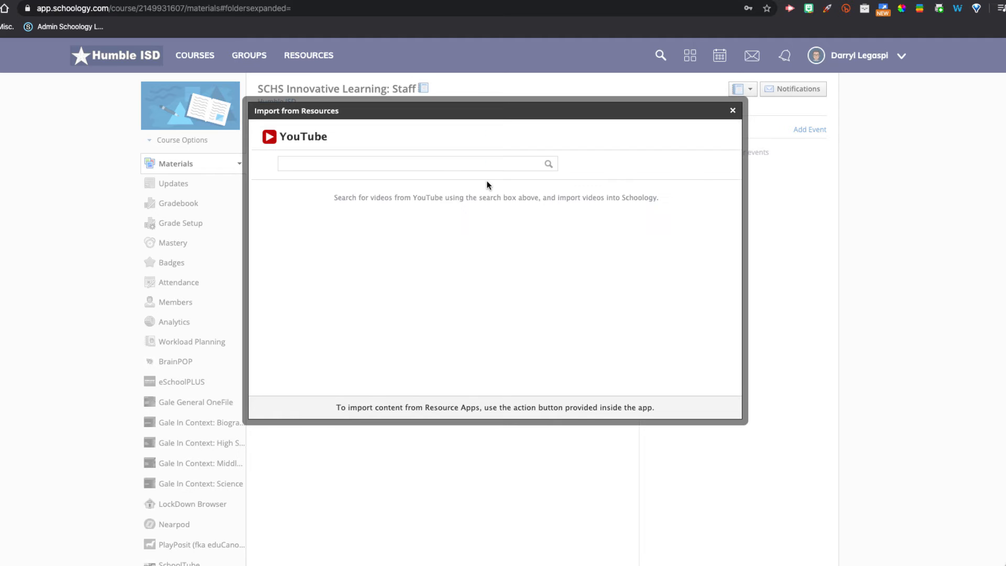
click(444, 166)
text(Imp)
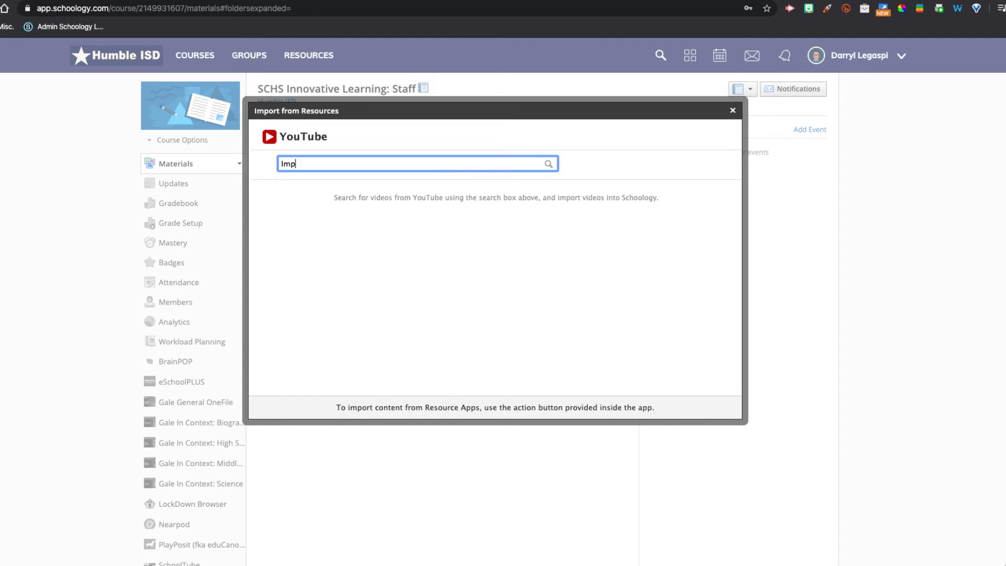
text(oster Syndrome)
key(Return)
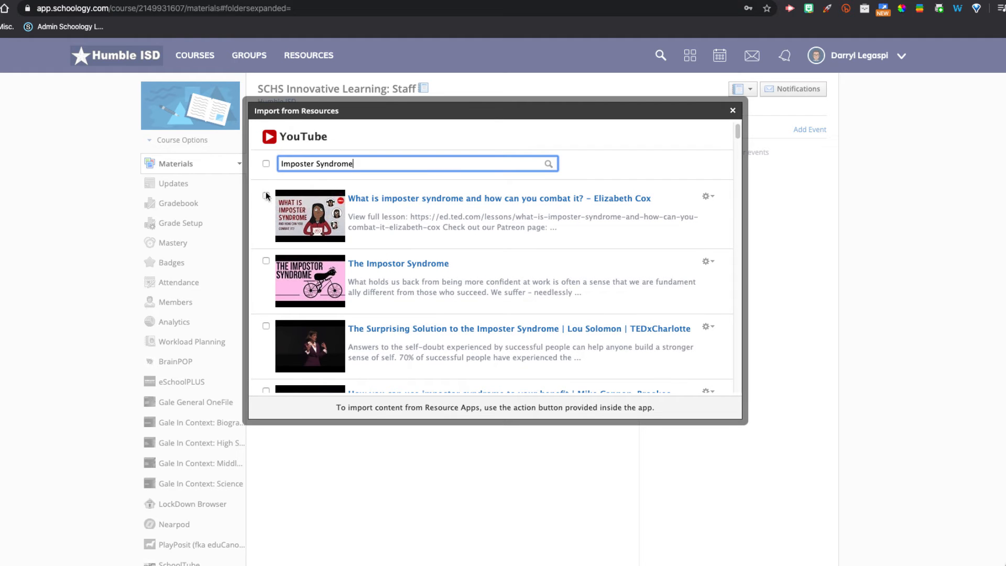
click(266, 196)
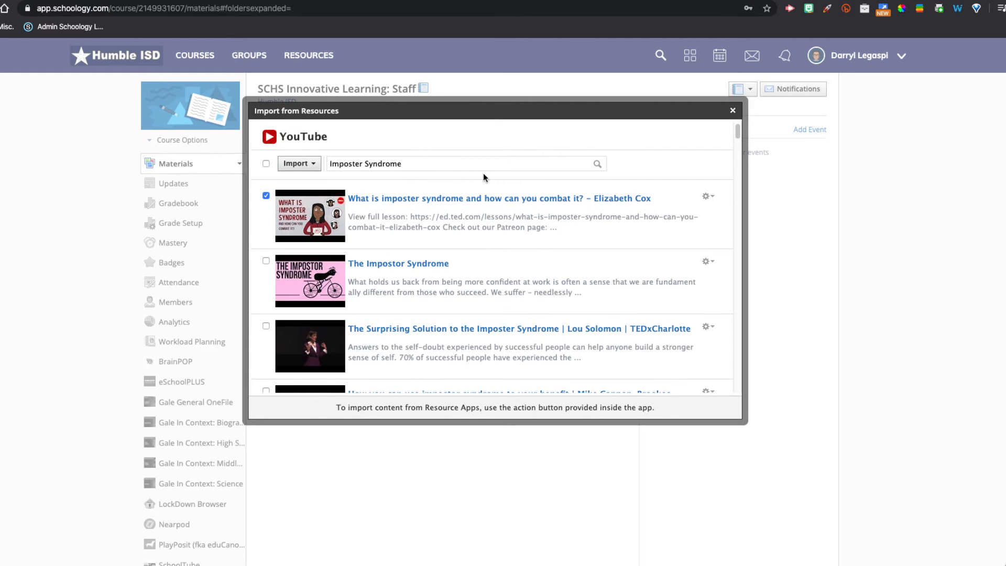
click(297, 164)
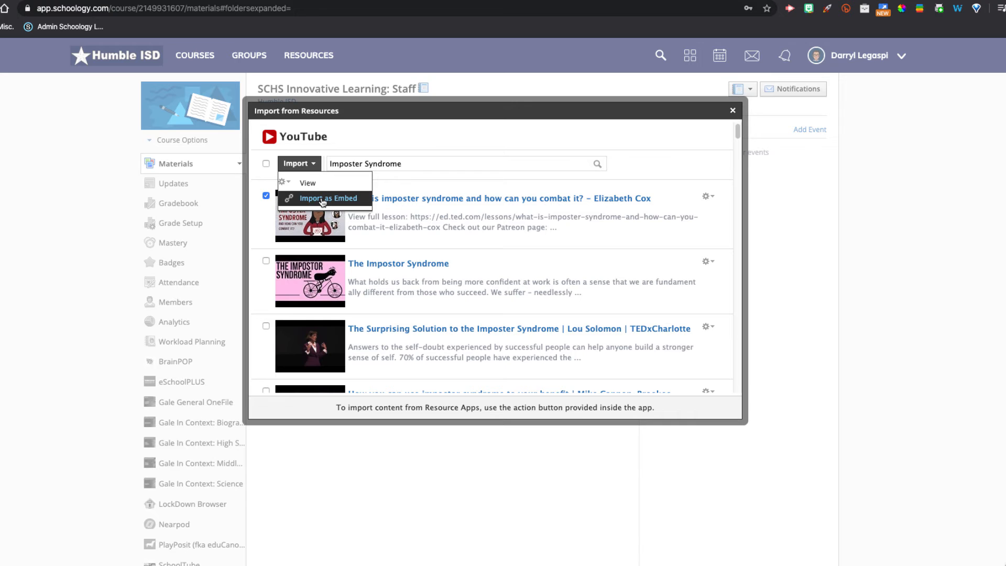
click(323, 202)
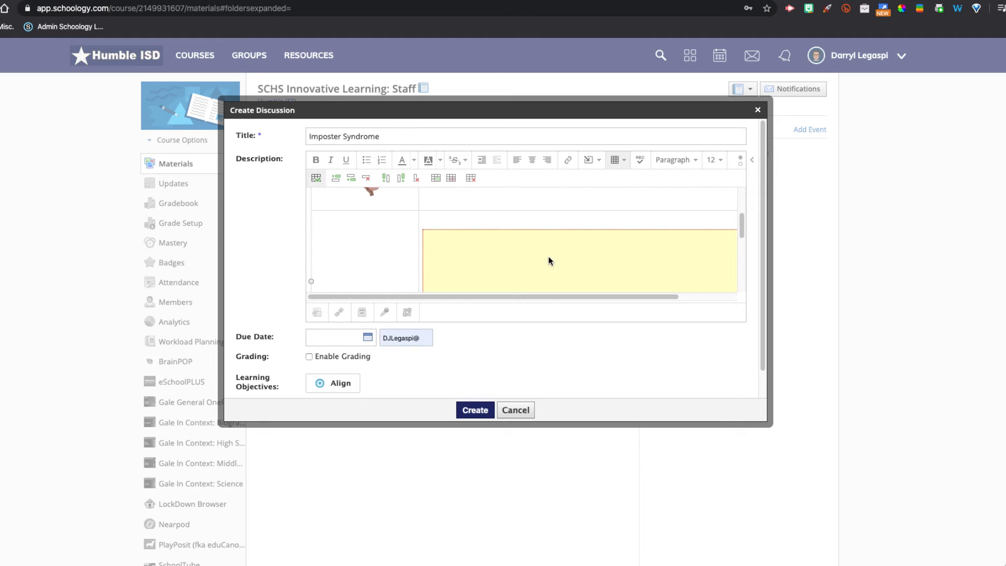
scroll(549, 261, down, 1)
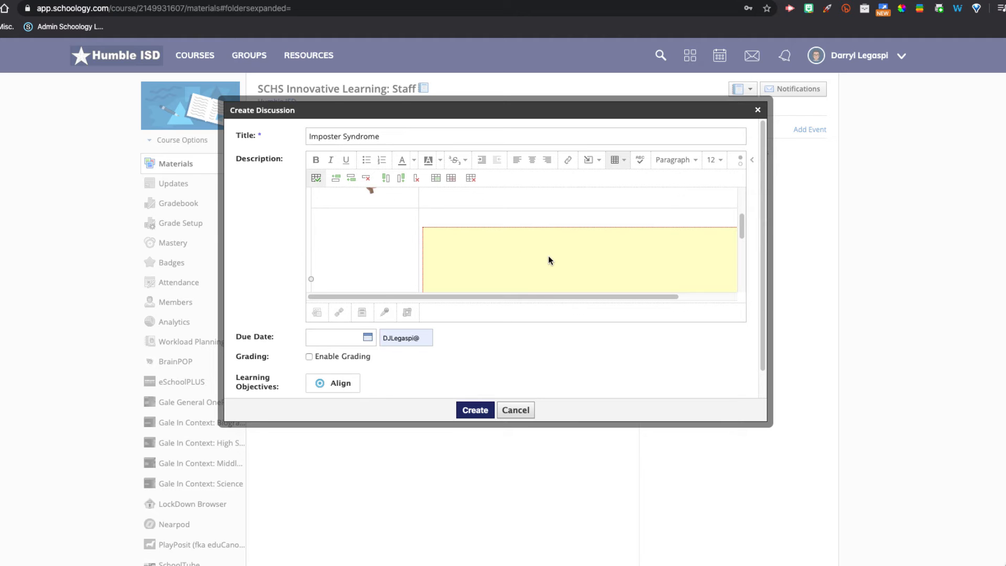
scroll(548, 260, down, 5)
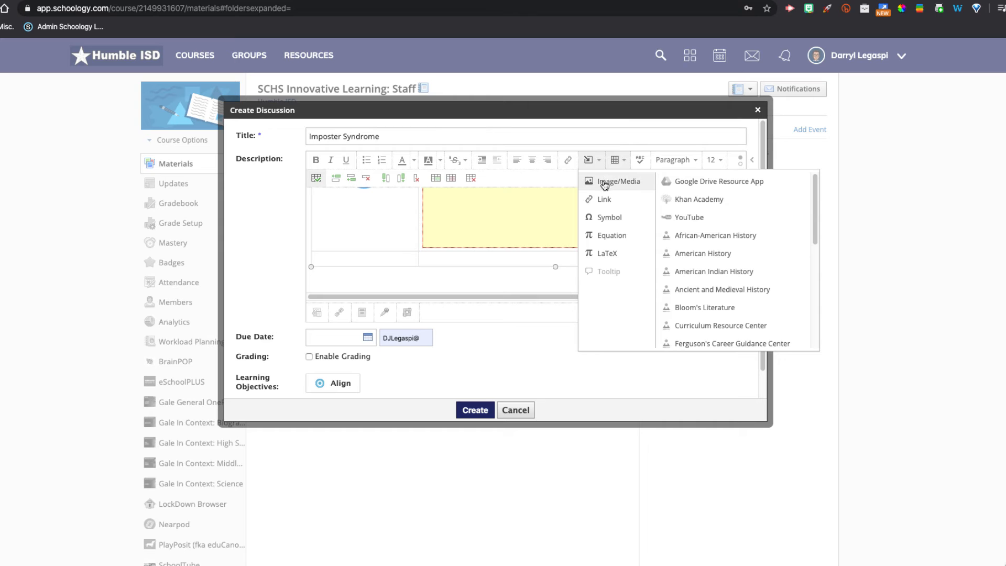
click(603, 183)
click(417, 218)
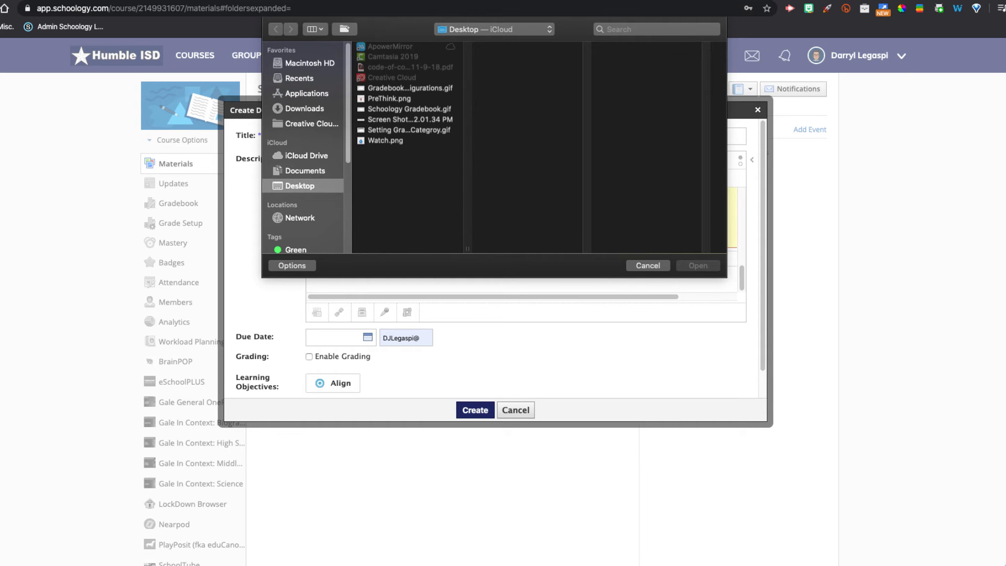
click(649, 265)
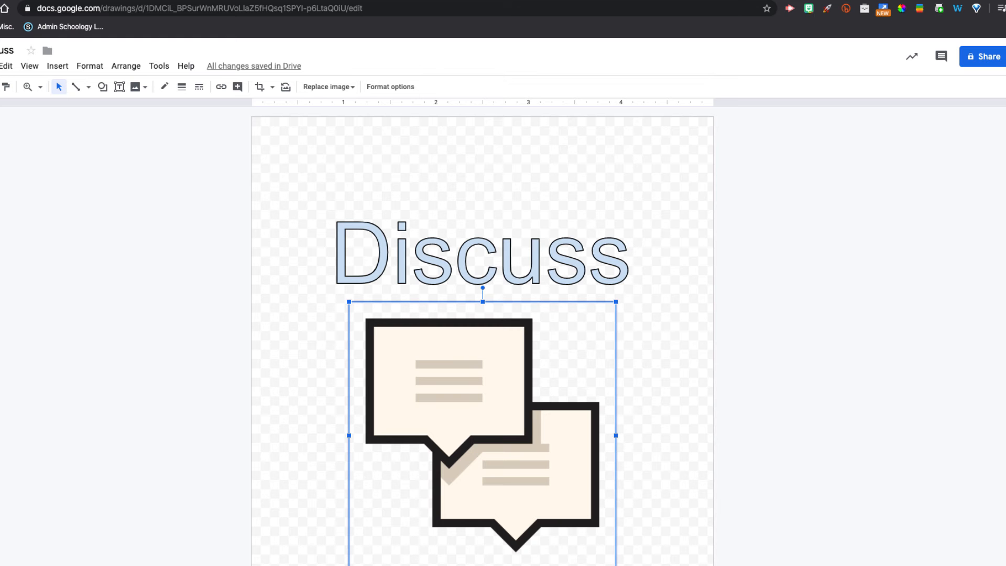
- Switch to the Discuss drawing in Google Drawings and download it as a PNG image
click(595, 221)
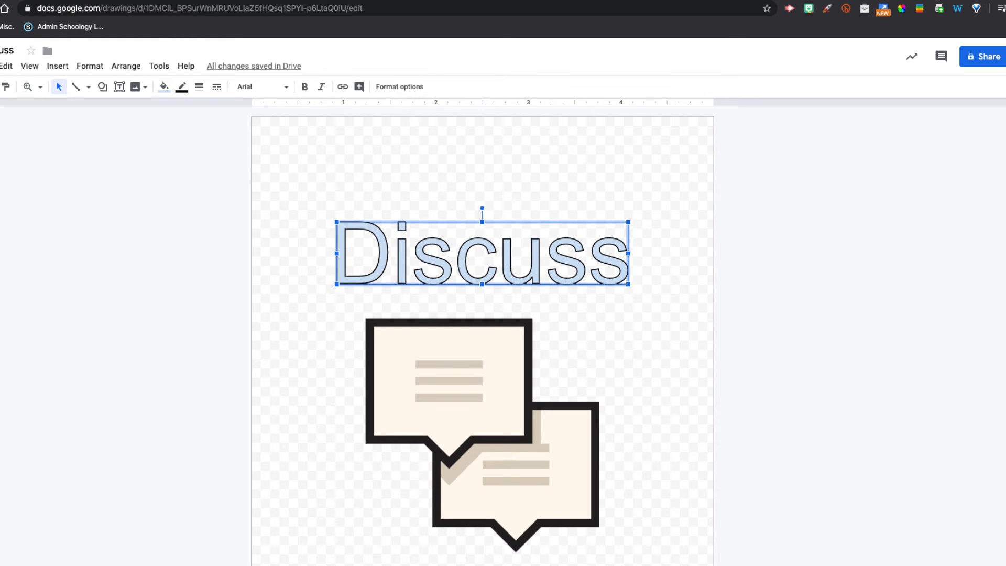
click(1, 66)
mouse_move(63, 182)
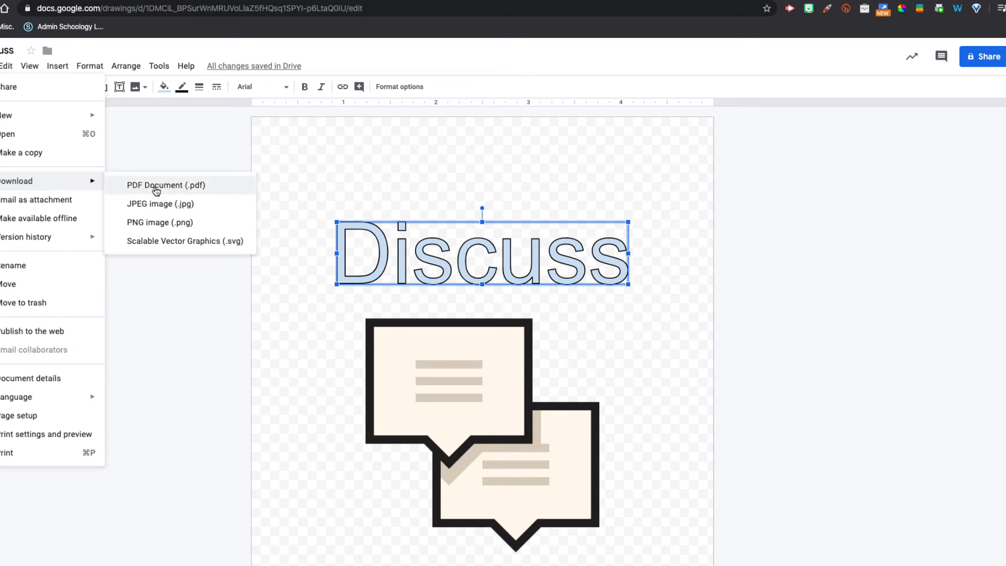
click(186, 223)
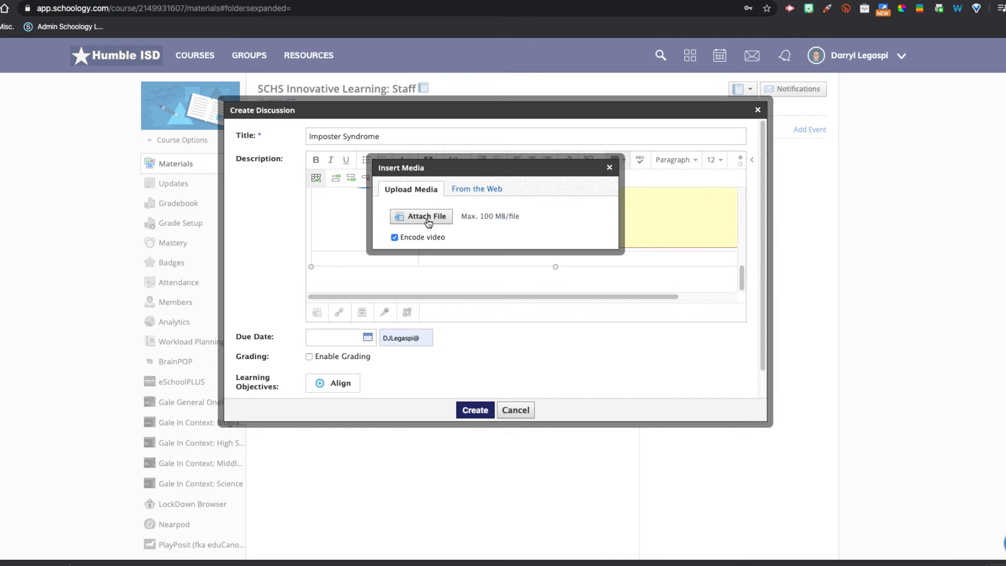
- Insert the Discuss.png image from the Downloads folder into the first cell of the table's third row
click(427, 219)
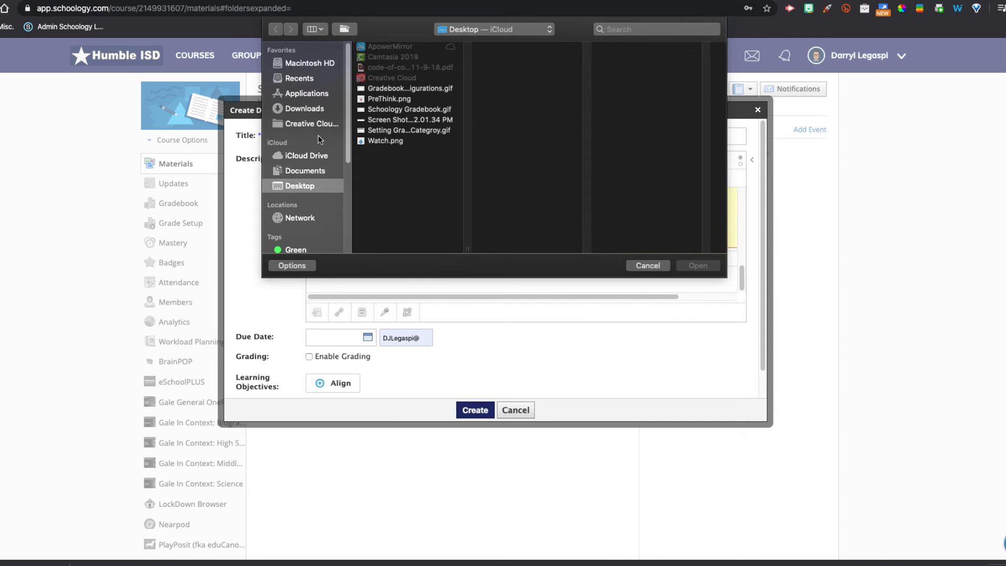
click(315, 108)
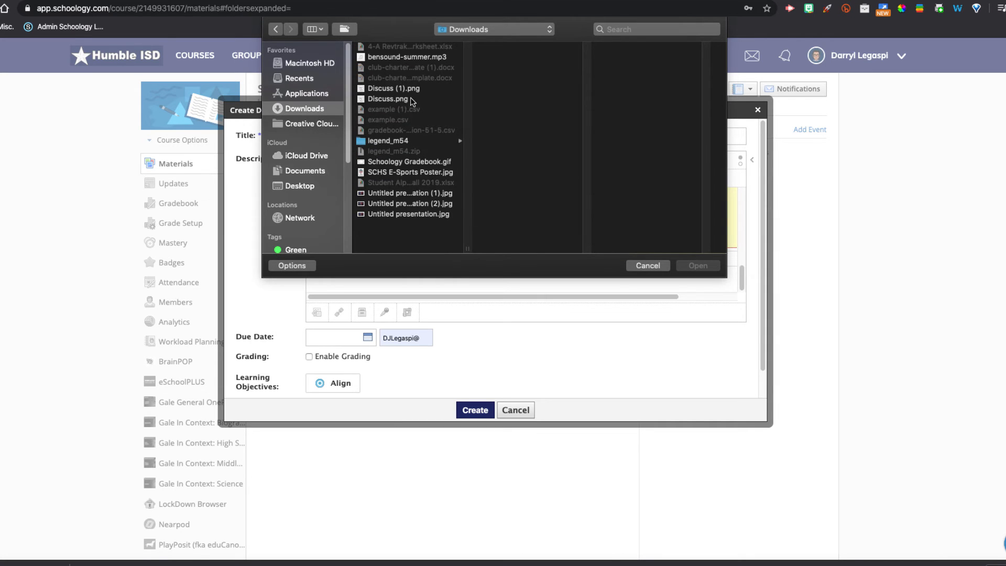
click(388, 98)
click(698, 265)
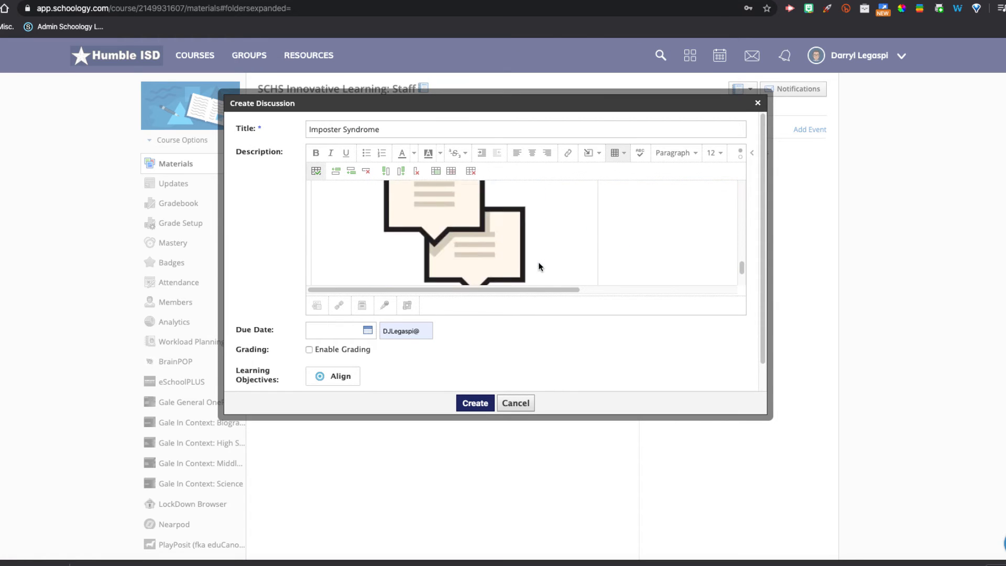
- Shrink the inserted Discuss image so it fits within its table cell
scroll(541, 251, down, 2)
click(539, 209)
drag(593, 256, 431, 236)
scroll(512, 231, up, 3)
scroll(430, 262, up, 4)
scroll(432, 261, down, 5)
scroll(430, 236, up, 2)
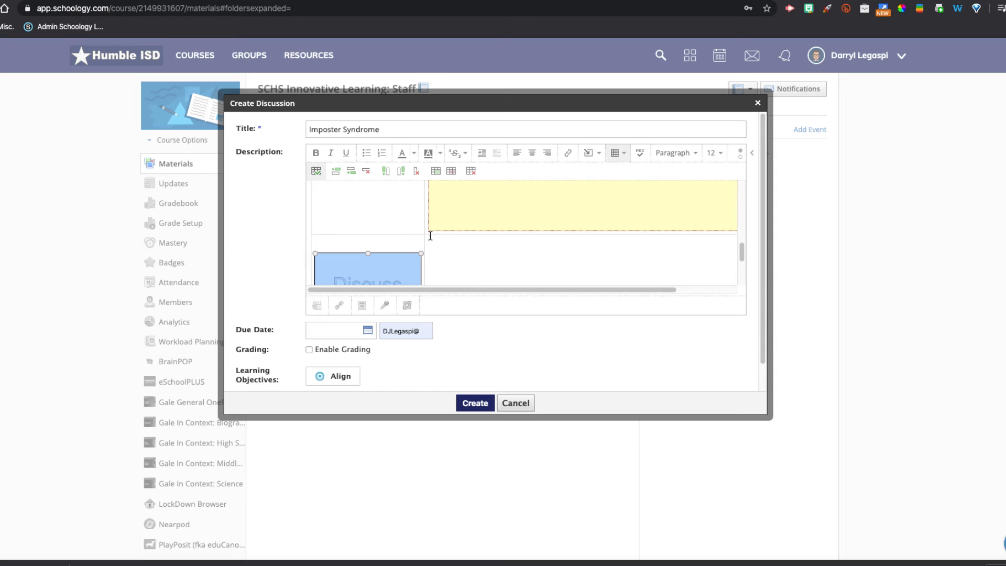
scroll(432, 235, up, 2)
scroll(431, 236, down, 4)
- In the cell beside the Discuss image, type "What is the Imposter Syndrome? Describe using at least 4 sentences. What are ways to overcome the Imposter Syndrome."
click(432, 236)
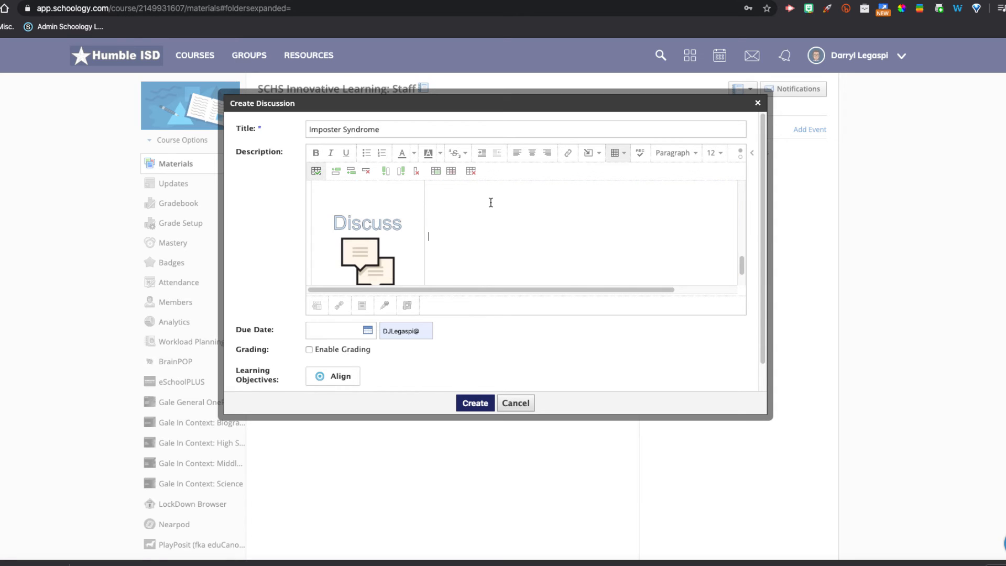
text(What is the Imposter Syndrome?)
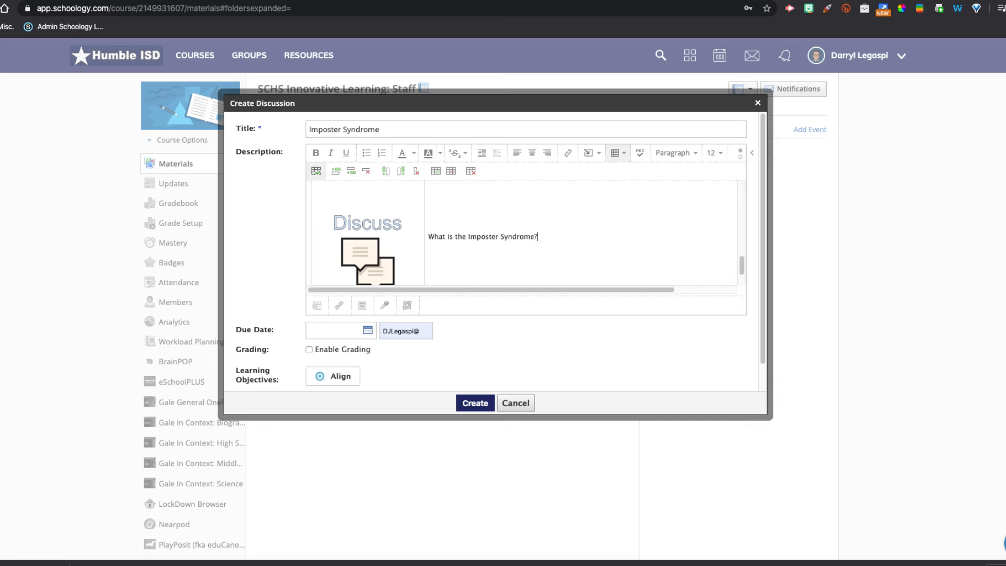
text(  Describe using at least 4 sentences.)
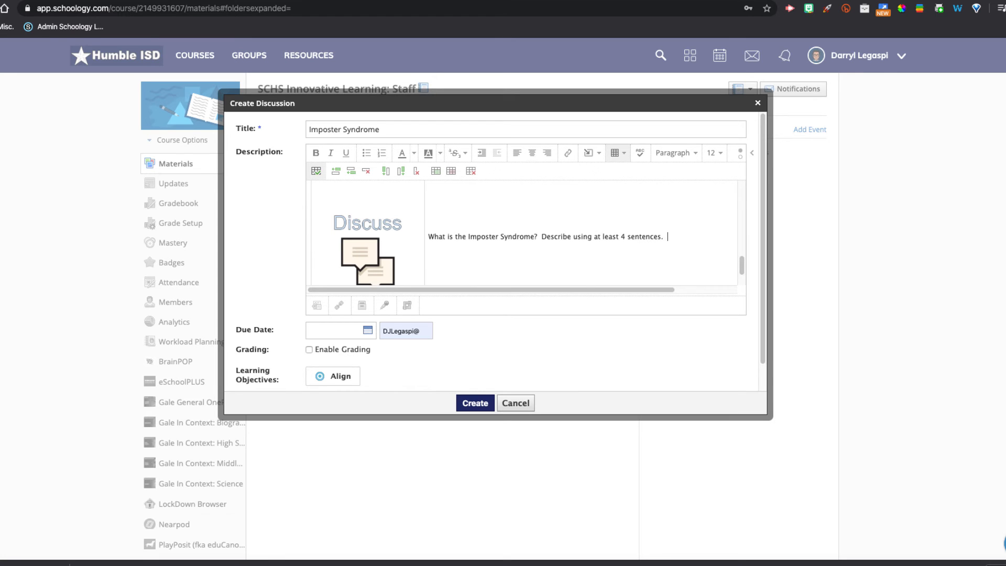
text(What are wys)
key(BackSpace)
text(ays to overcome the Imposter S)
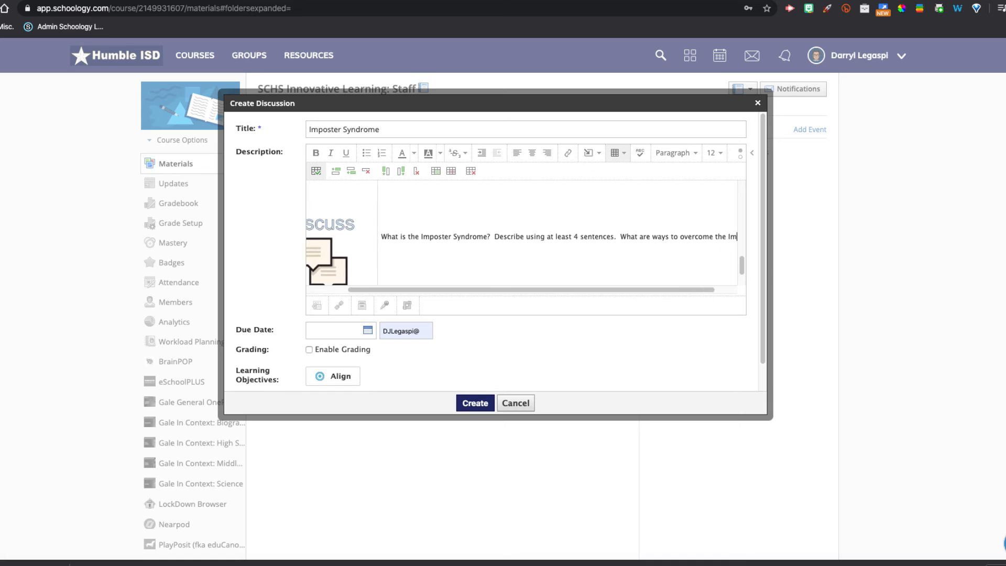
text(yndr)
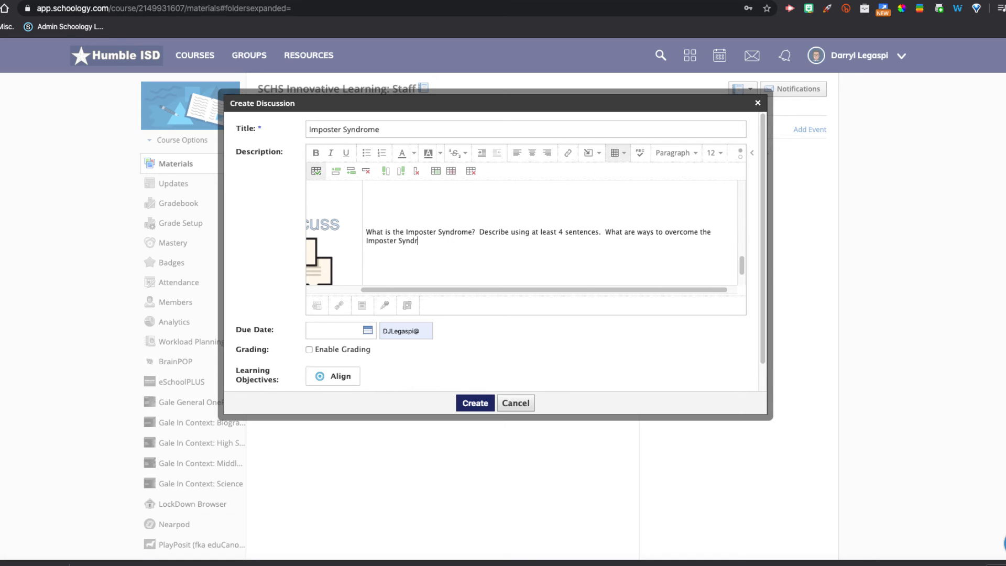
text(ome.  Respond to tw)
text(o ot)
- Continue the text with "Respond to two other students using the sentence stems I like... I wonder..."
key(BackSpace)
text(other students )
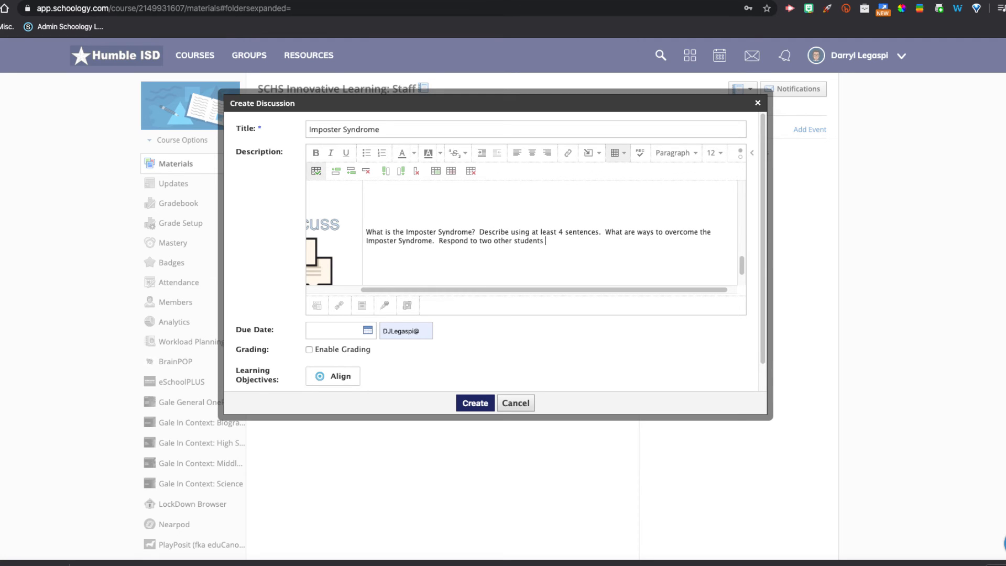
text(using the sentence stems I like... I wonder...)
- Color the phrases "4 sentences" and "two other students" red
drag(599, 232, 559, 232)
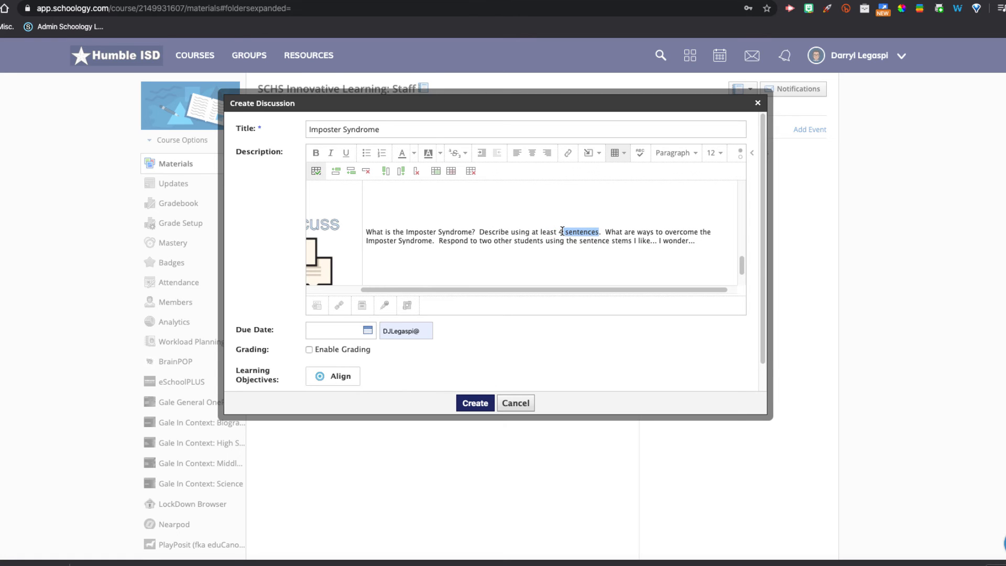
click(413, 153)
click(403, 198)
click(530, 242)
drag(480, 241, 543, 241)
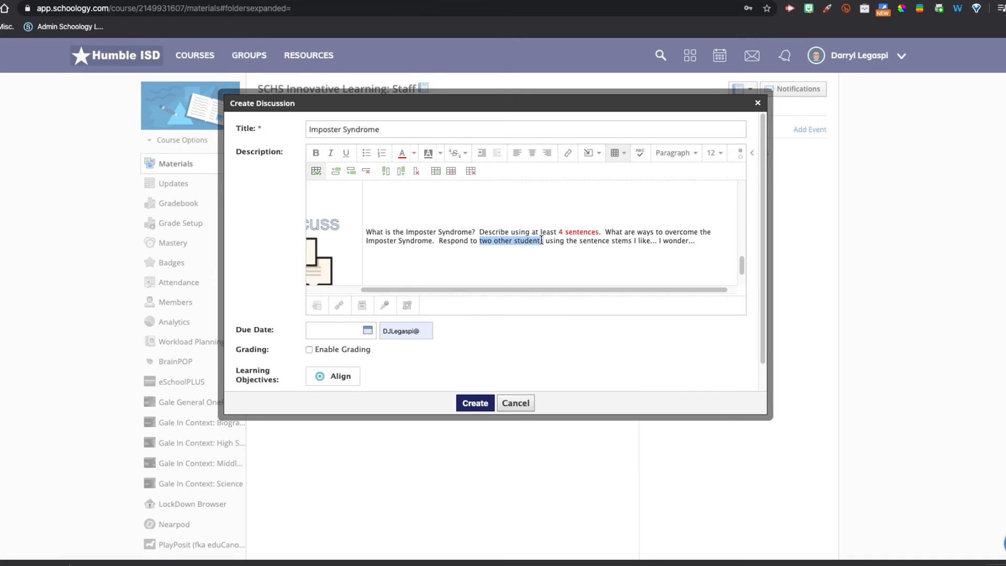
click(402, 152)
click(499, 251)
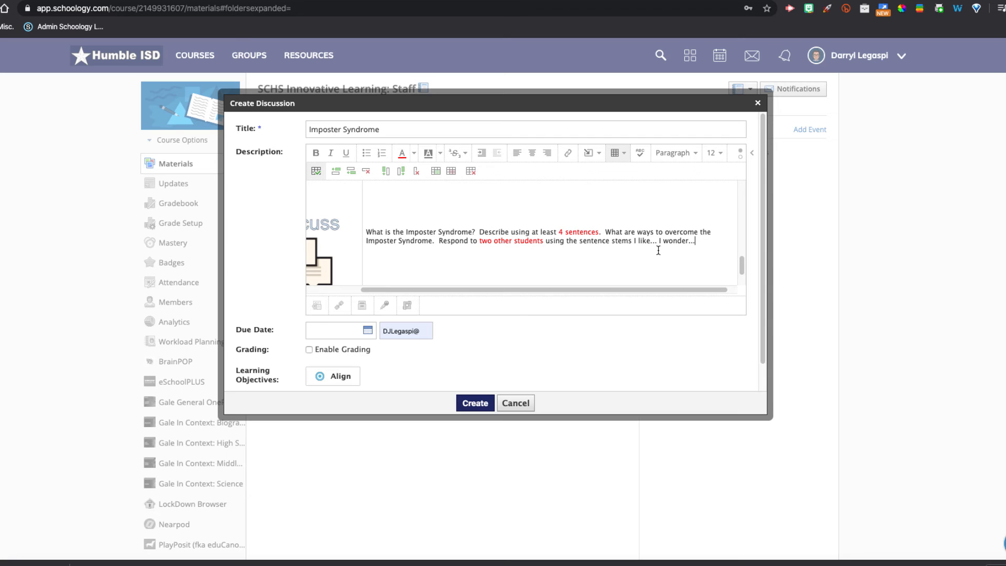
- Set the discussion's due date to January 31, 2020
scroll(561, 270, down, 1)
drag(610, 288, 470, 287)
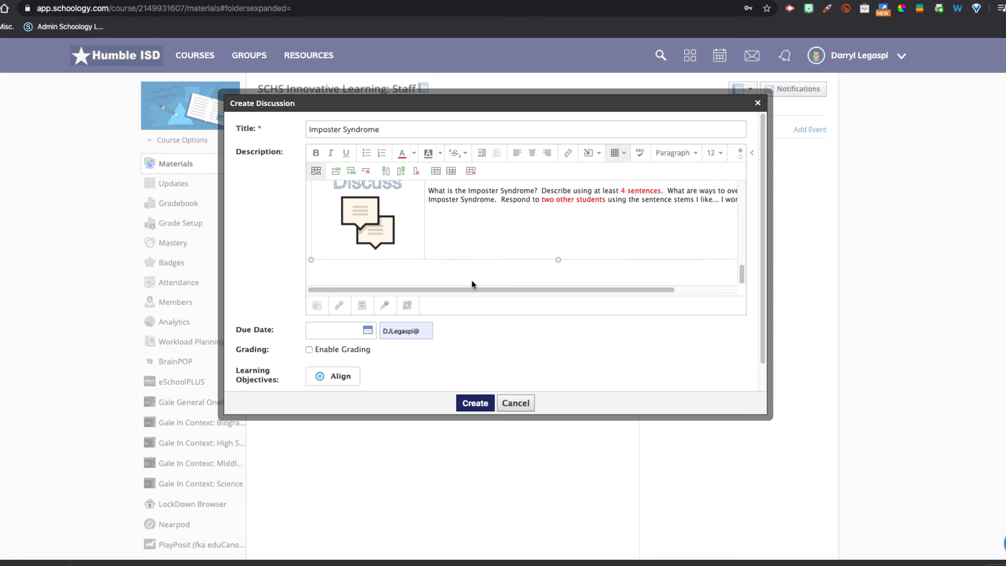
scroll(507, 329, down, 1)
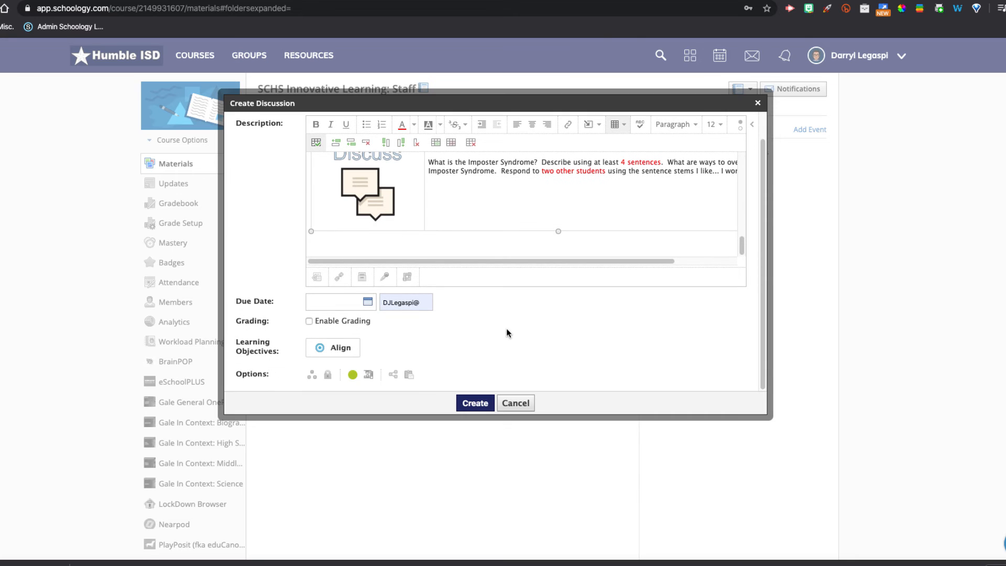
click(341, 308)
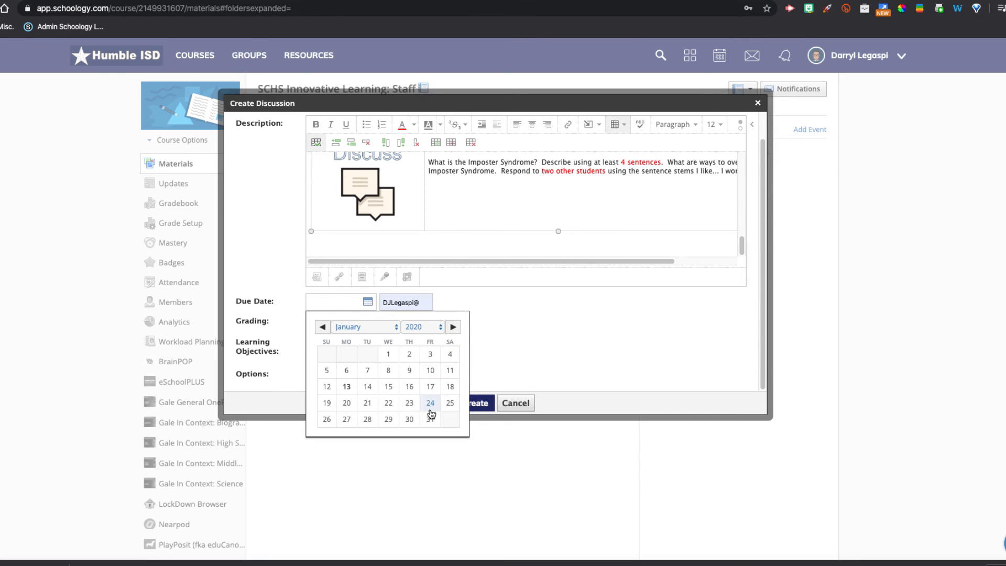
click(430, 418)
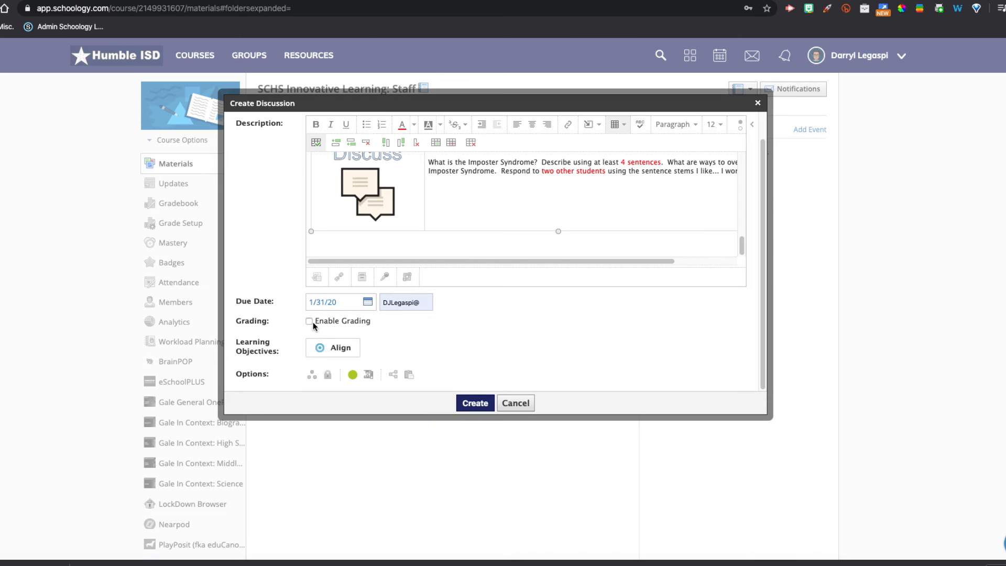
- Enable grading with the Formative category and the Discussion Rubric as the scale
click(309, 321)
scroll(312, 322, down, 2)
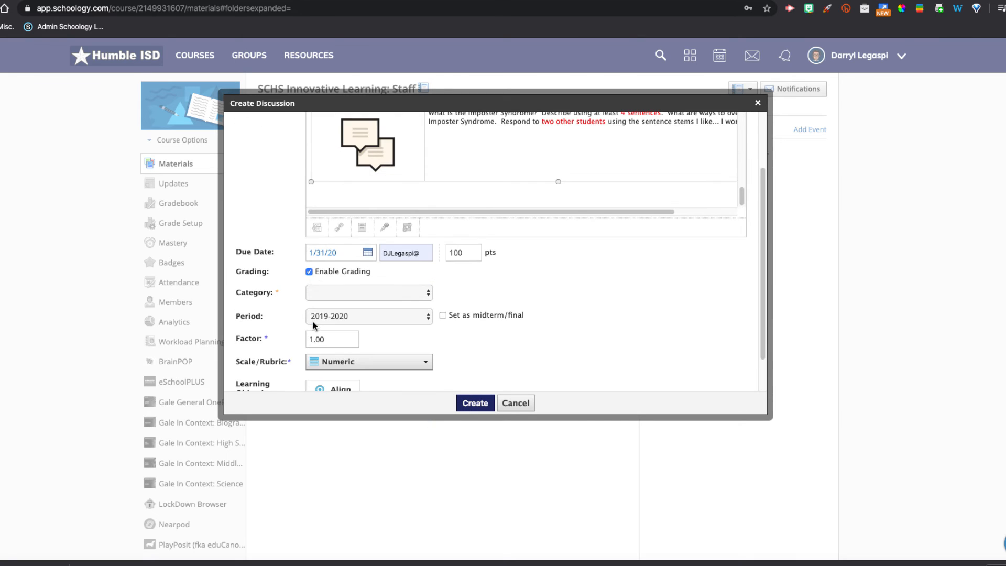
click(409, 279)
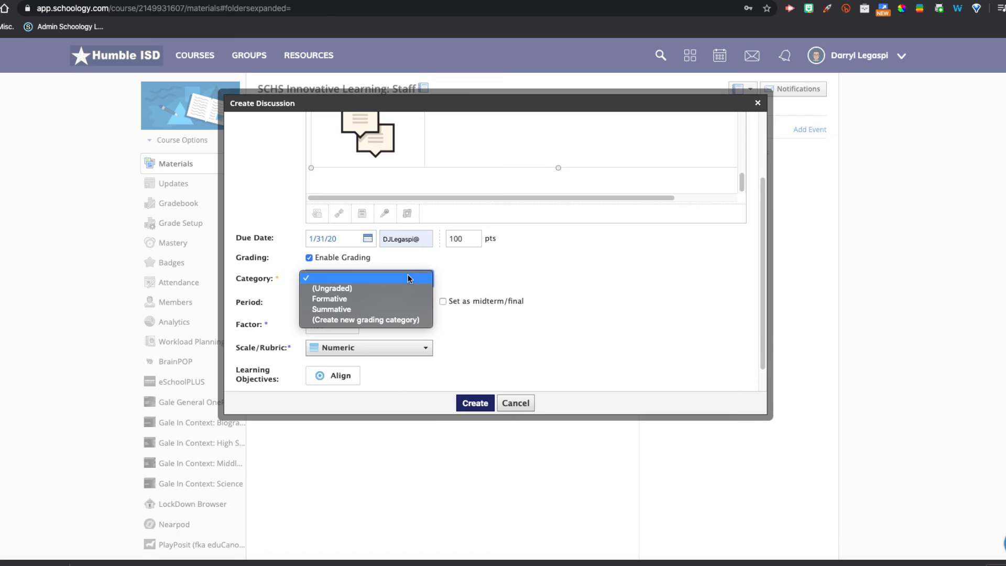
click(391, 298)
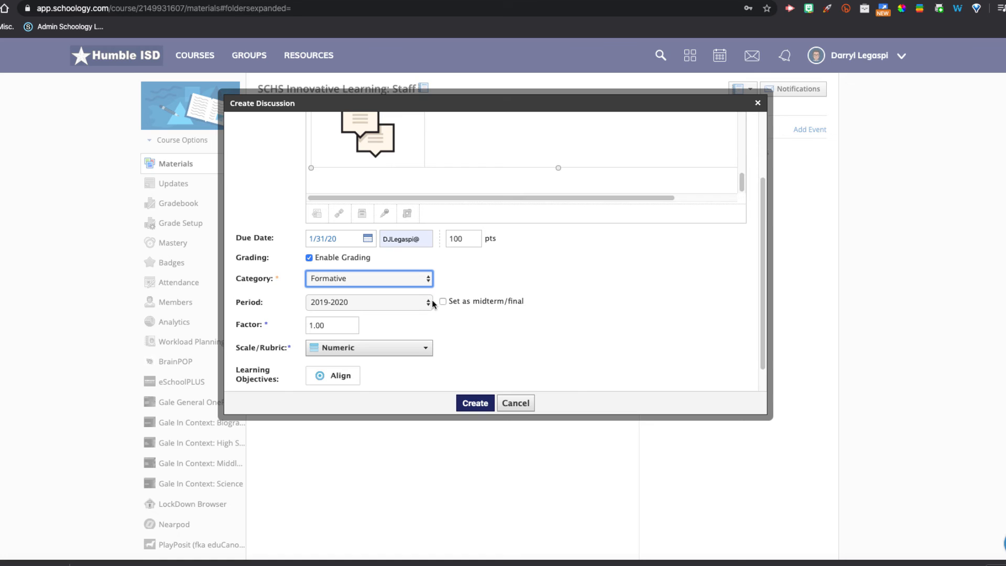
click(402, 350)
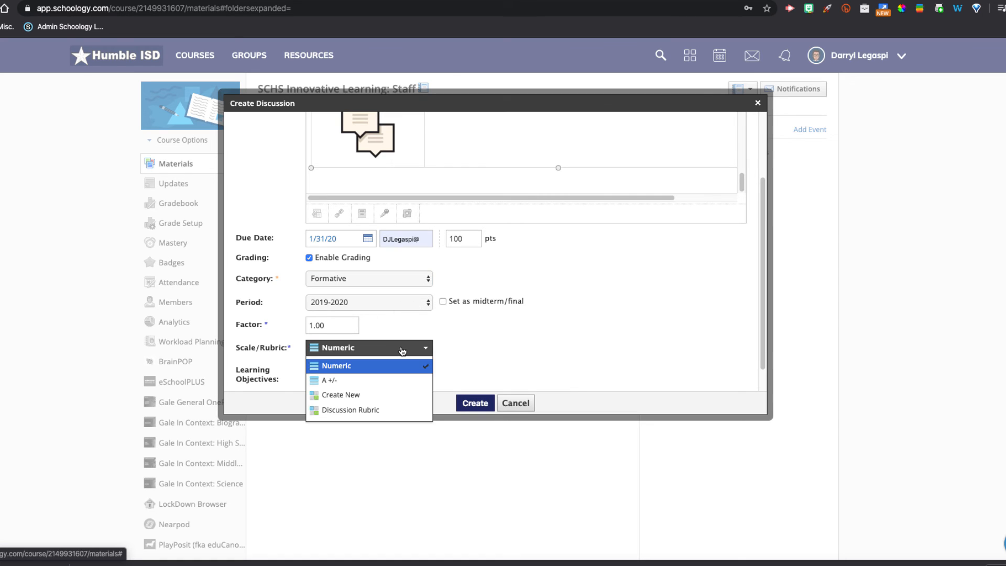
click(392, 409)
- Require members to post before seeing other responses, then create the discussion
scroll(419, 363, down, 2)
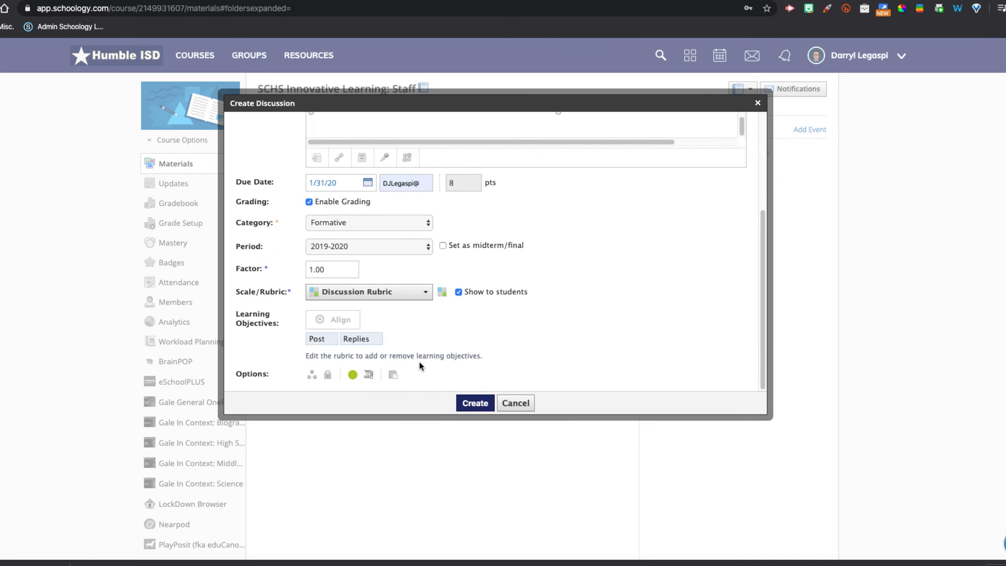
click(369, 376)
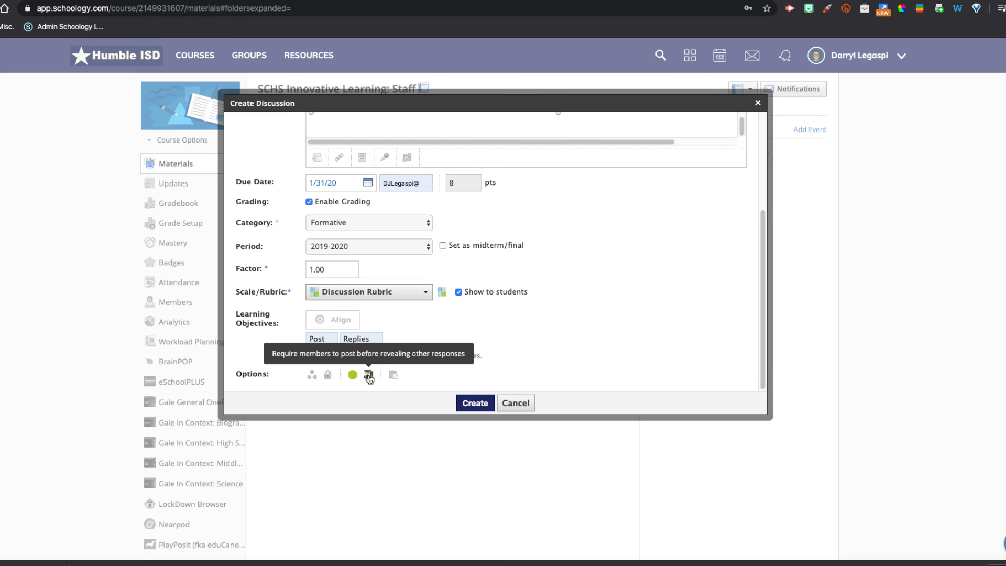
click(475, 411)
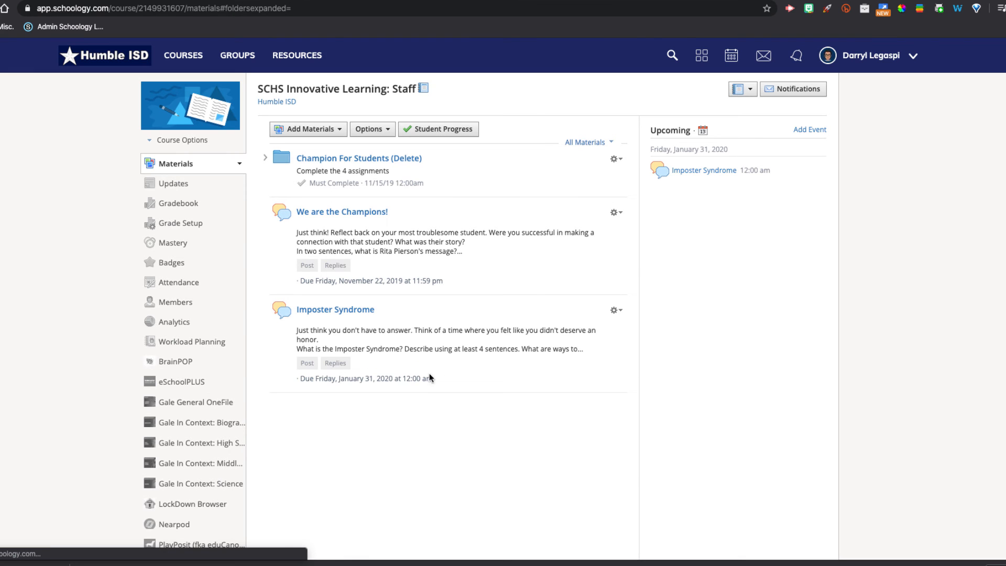
- Switch to the student test account and open the SCHS Innovative Learning Staff course
click(879, 61)
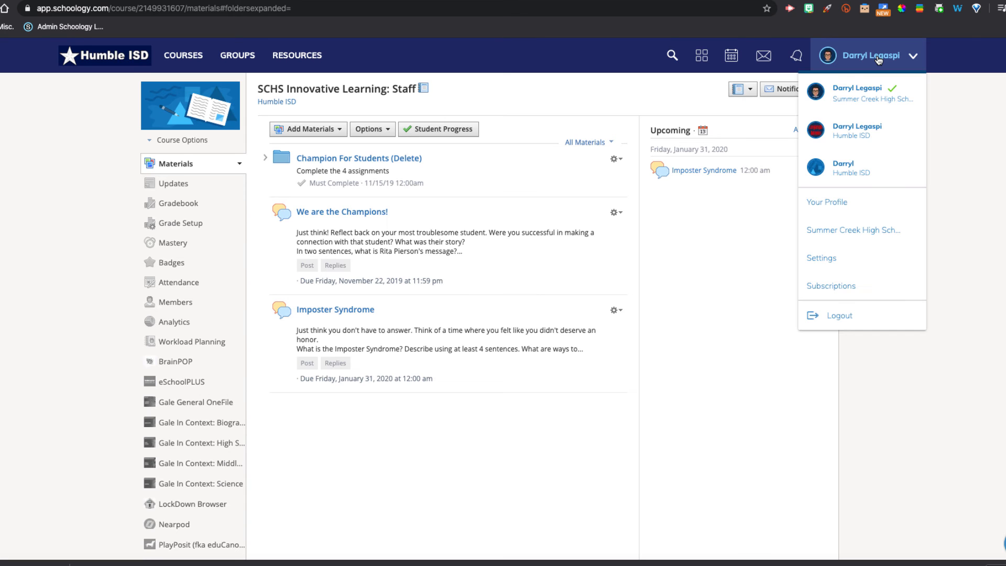
click(853, 173)
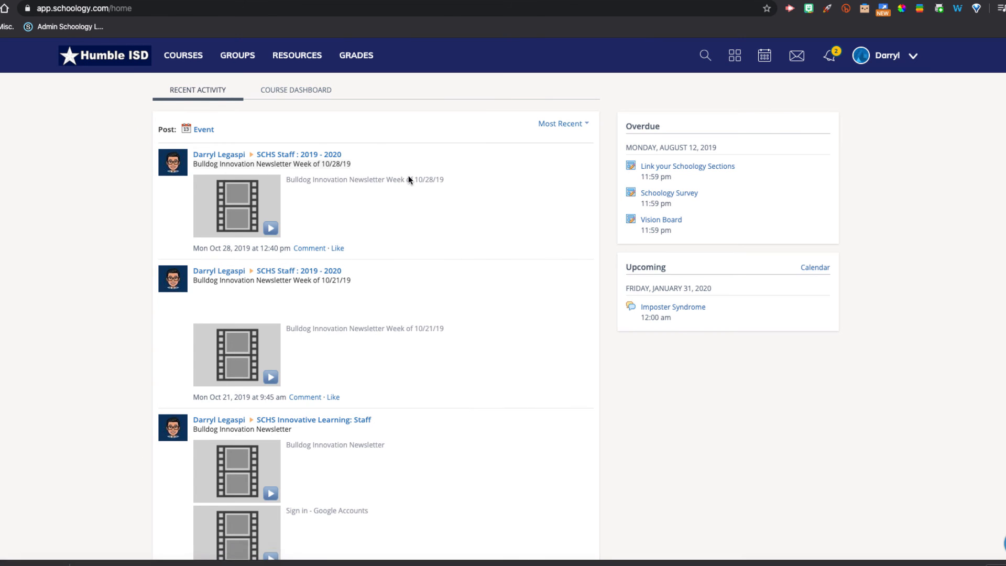
click(198, 57)
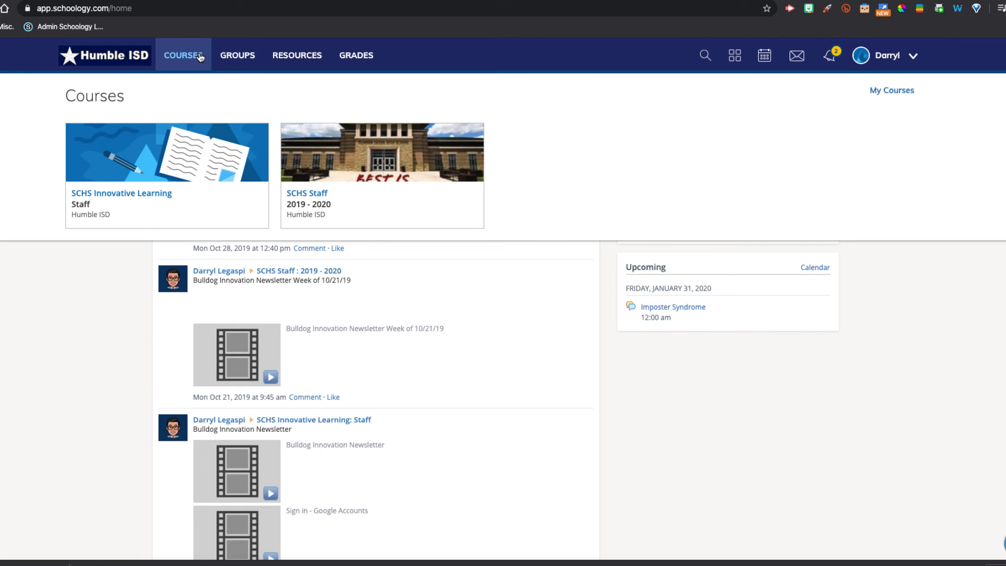
click(142, 156)
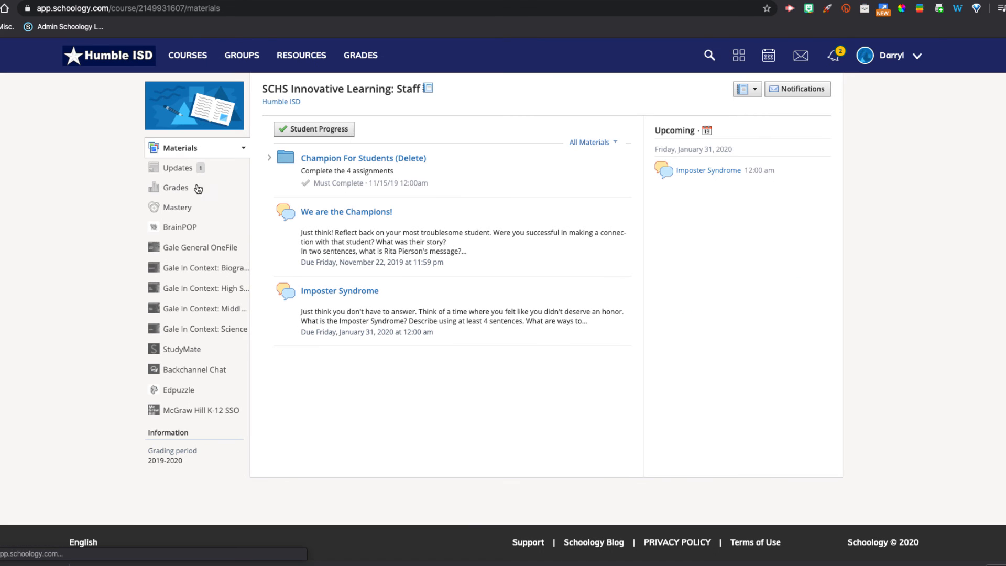
- Open the Imposter Syndrome discussion and review its content and rubric as a student
click(373, 296)
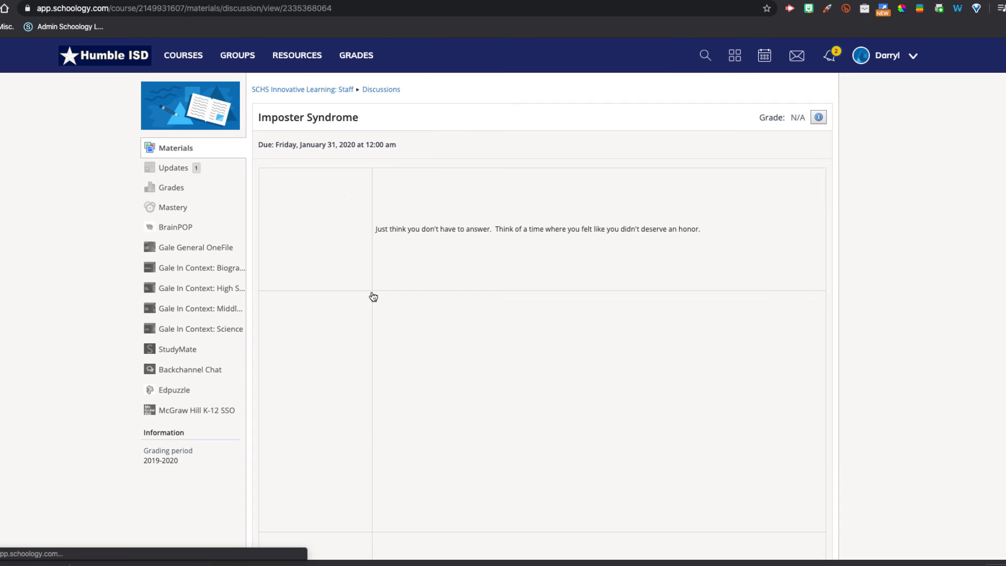
scroll(439, 229, down, 3)
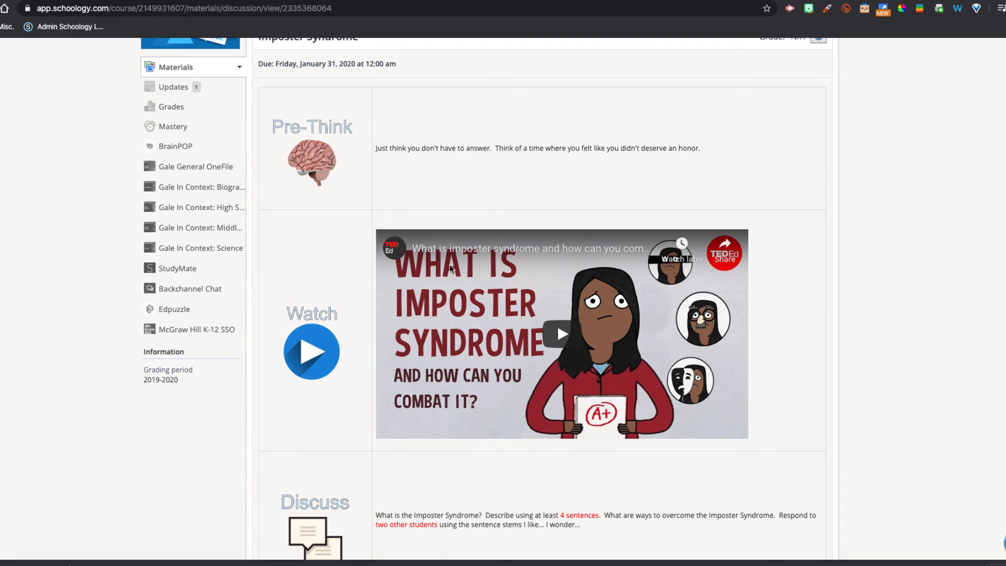
scroll(521, 325, down, 5)
scroll(521, 325, down, 3)
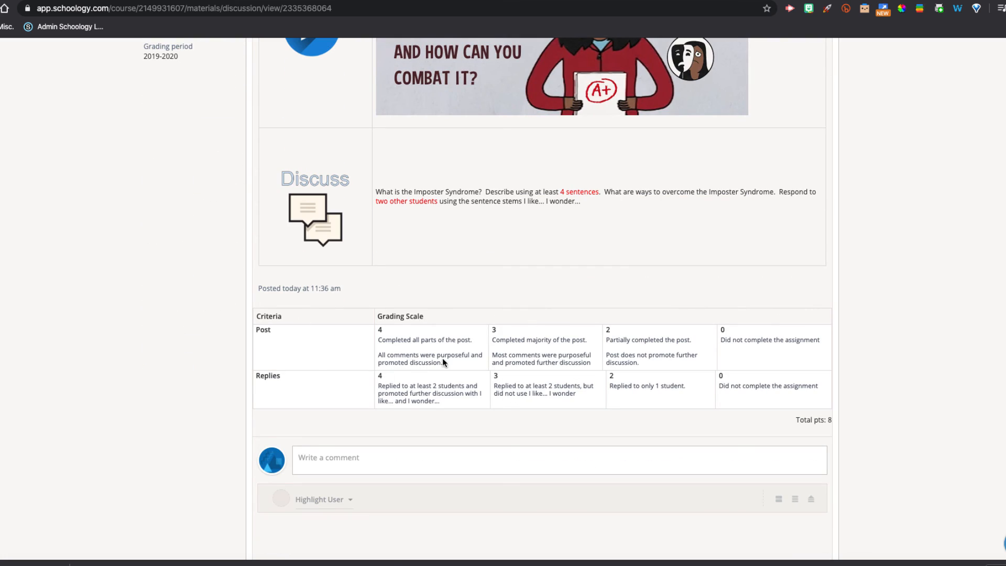
- Post a test comment "Test" on the discussion
click(377, 462)
text(Test)
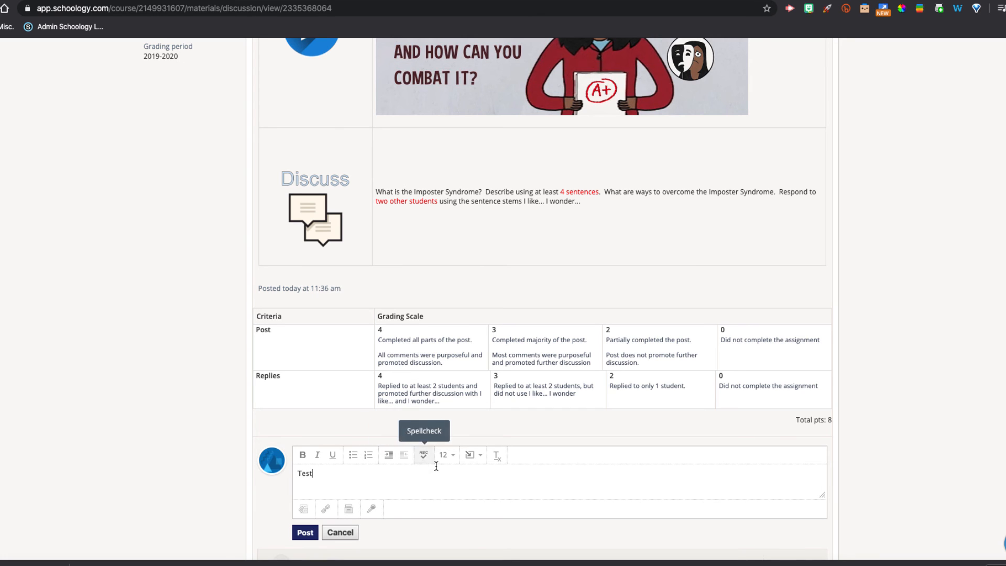
scroll(398, 487, down, 4)
click(308, 325)
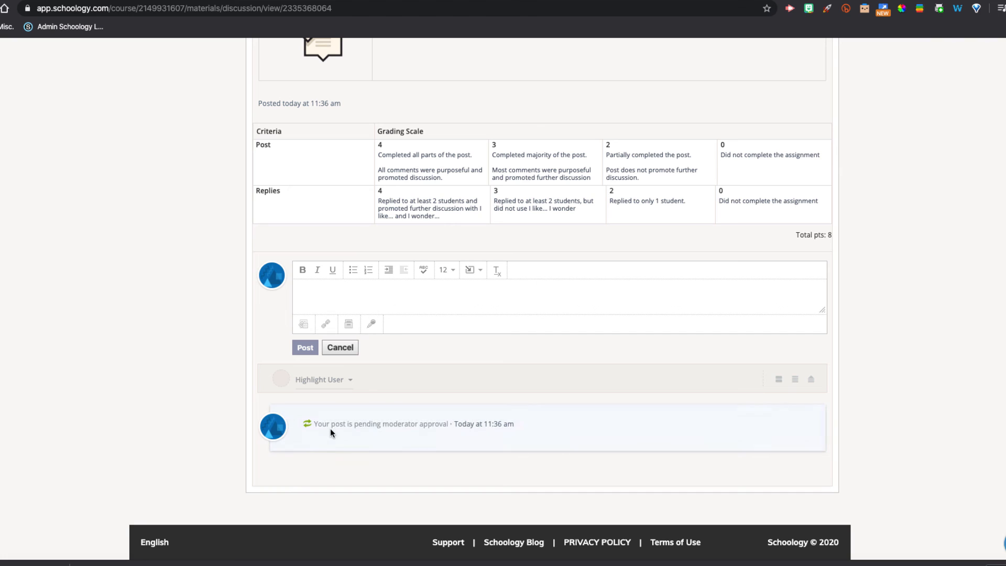
- Switch back to the teacher account and open the SCHS Innovative Learning Staff course
scroll(398, 438, up, 10)
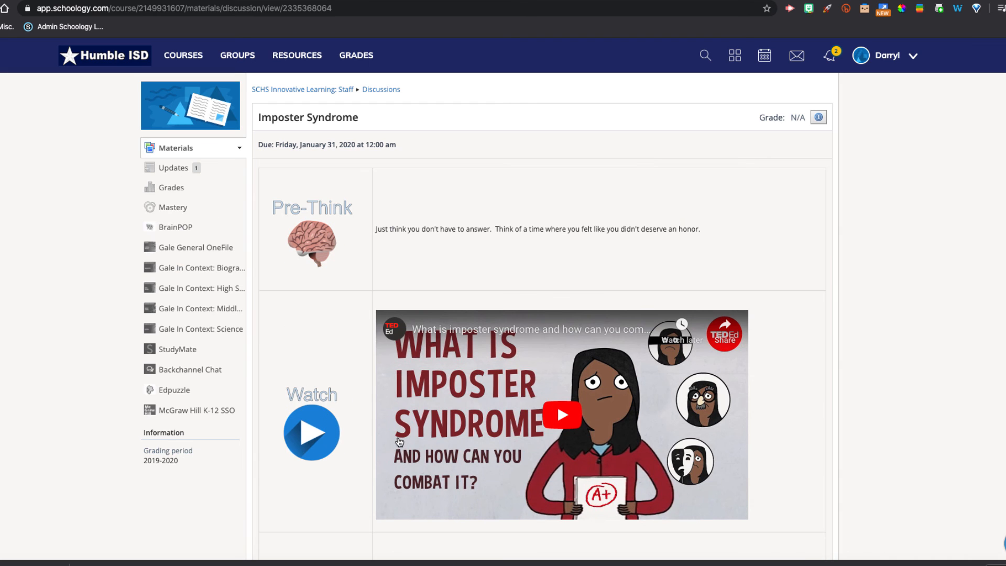
click(882, 63)
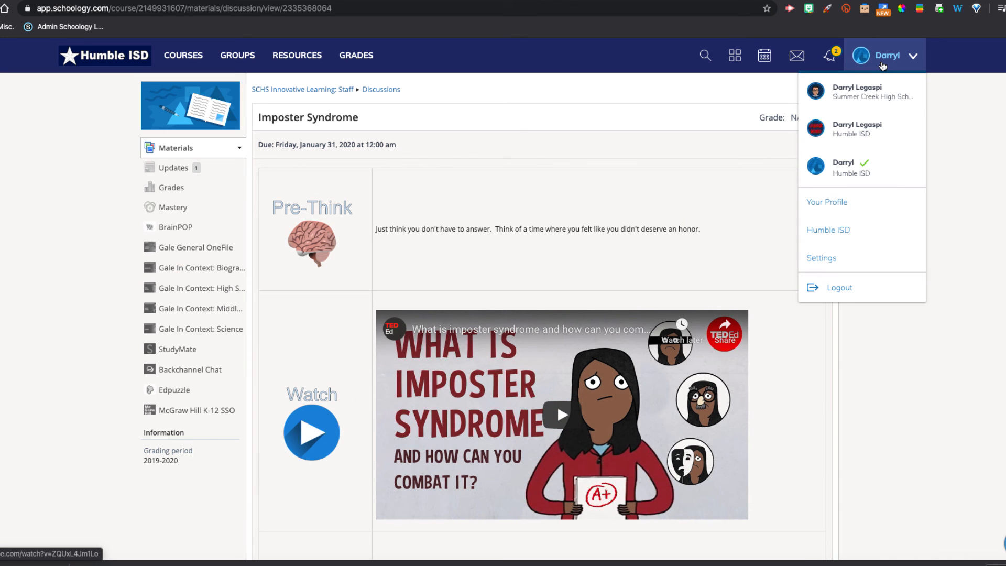
click(880, 96)
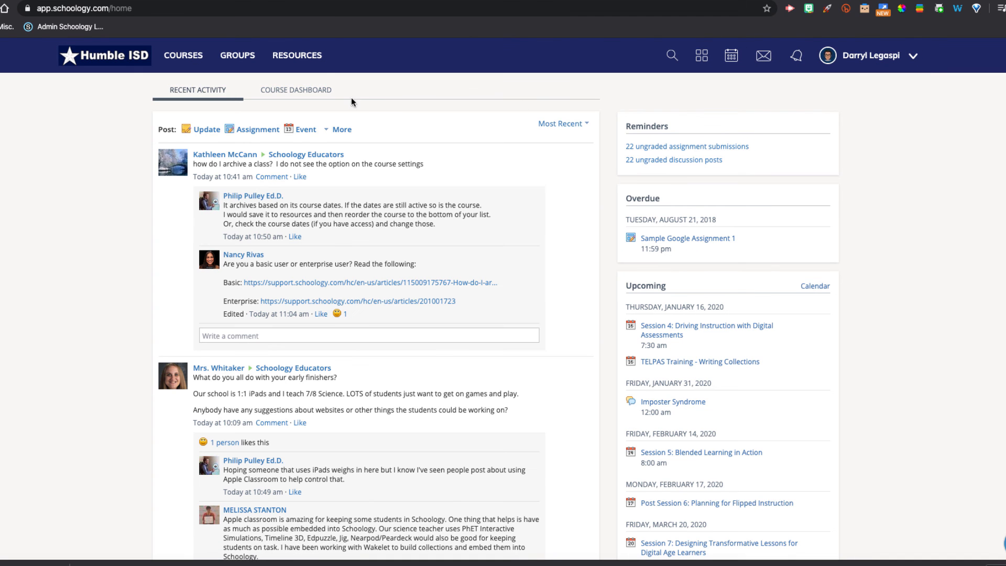
click(183, 55)
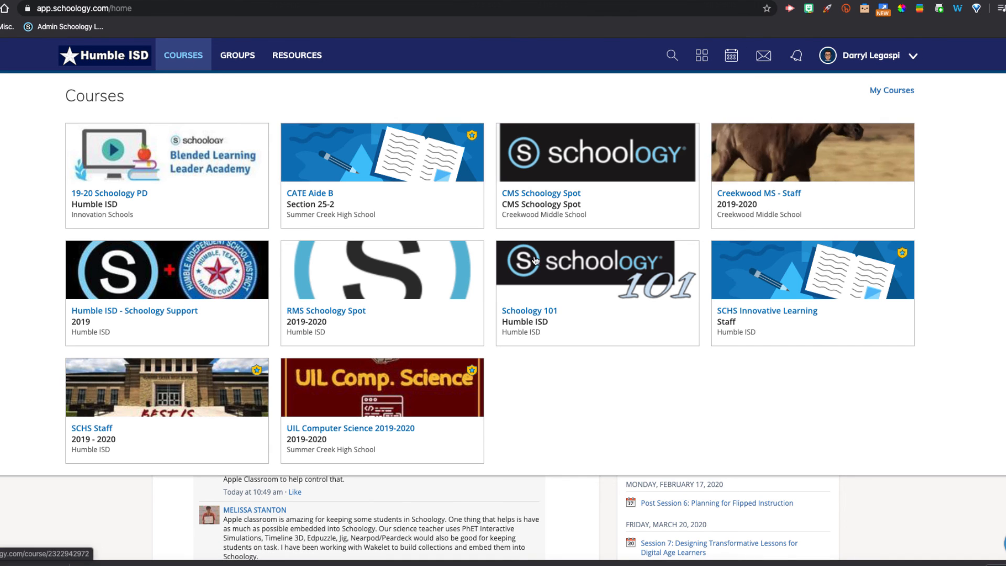
click(729, 287)
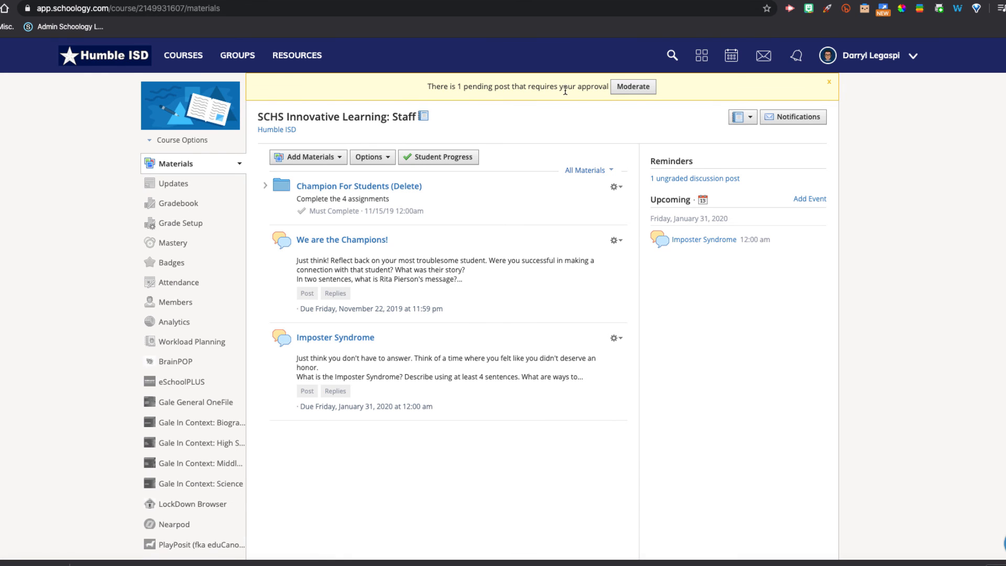
- Open the Imposter Syndrome discussion to check its posts as the teacher, then return to the course materials
click(342, 339)
scroll(341, 342, down, 15)
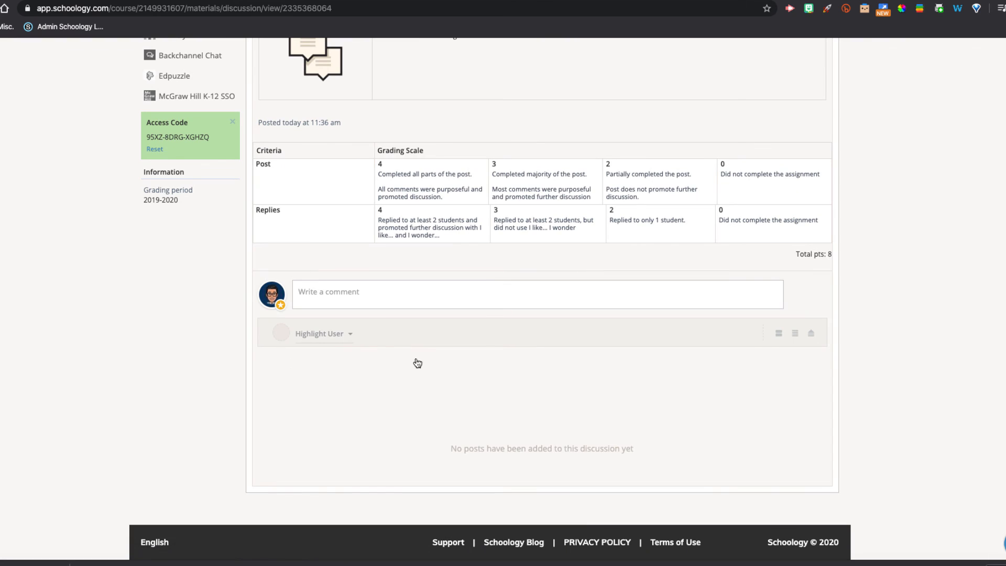
scroll(399, 366, up, 15)
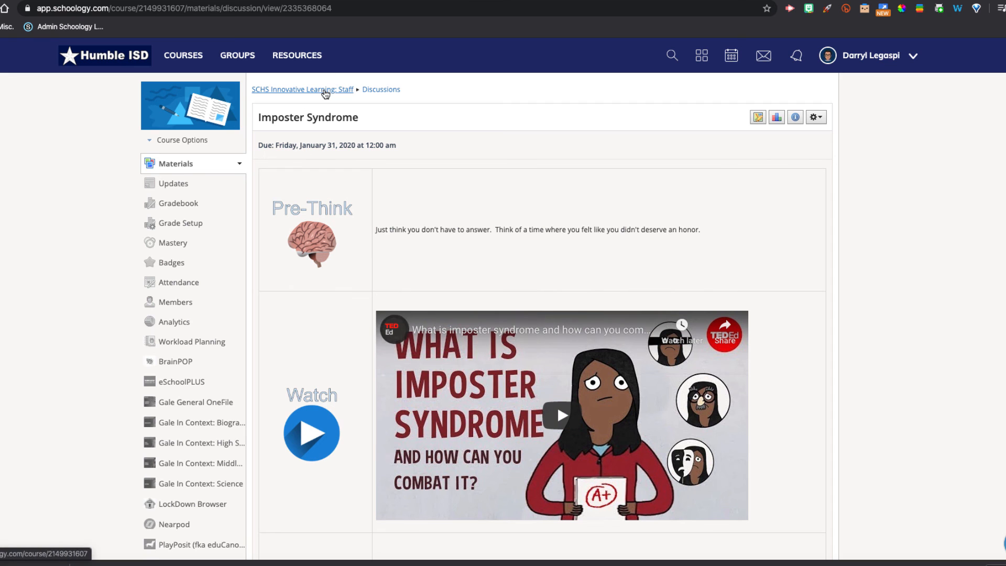
click(325, 92)
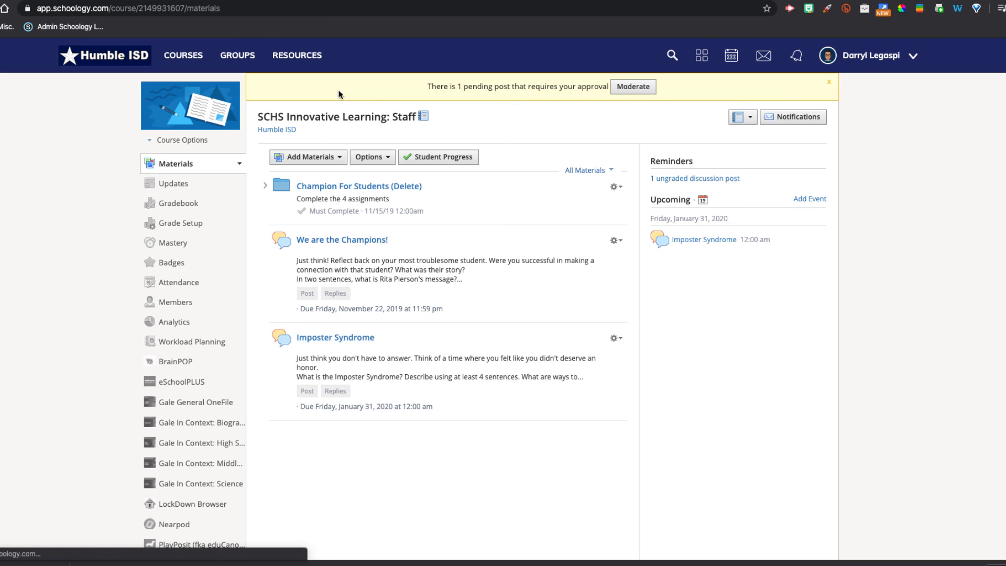
- Approve the pending test post from the course's moderation queue
click(632, 86)
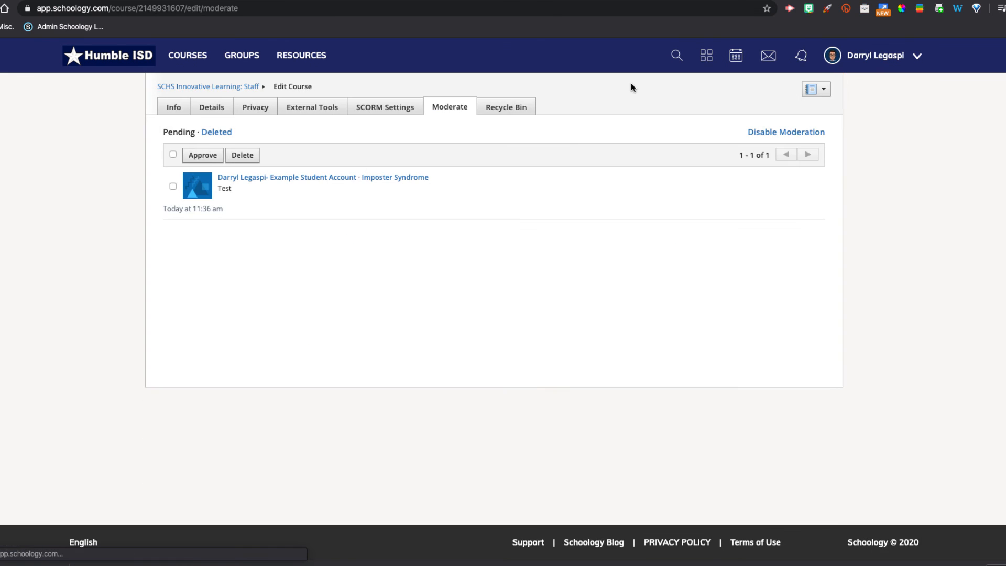
click(173, 186)
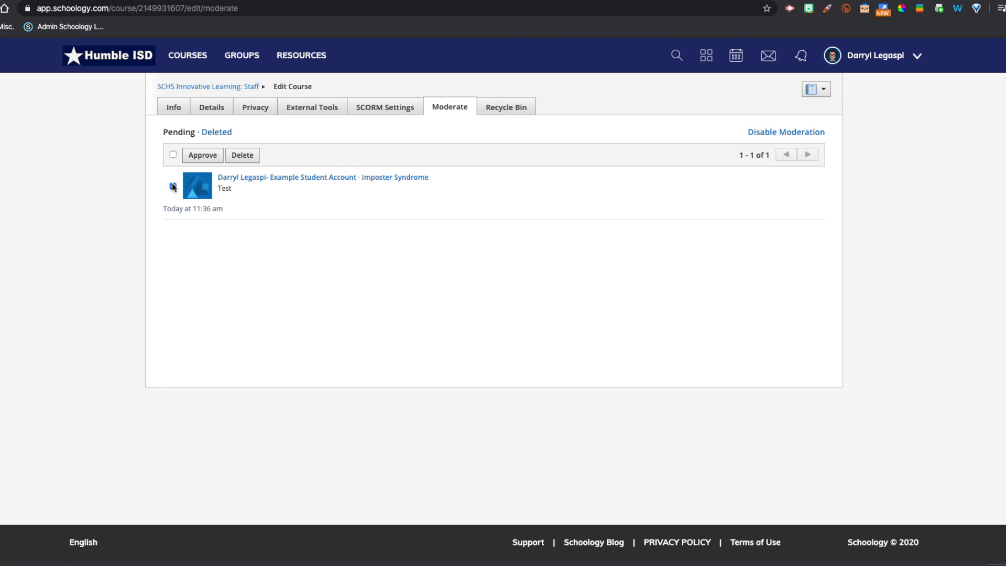
click(200, 156)
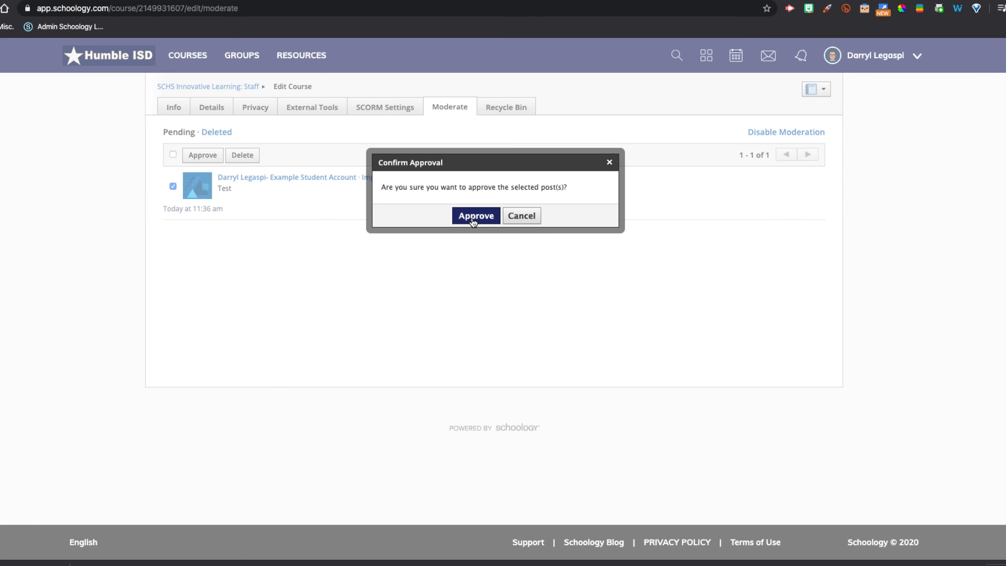
click(474, 216)
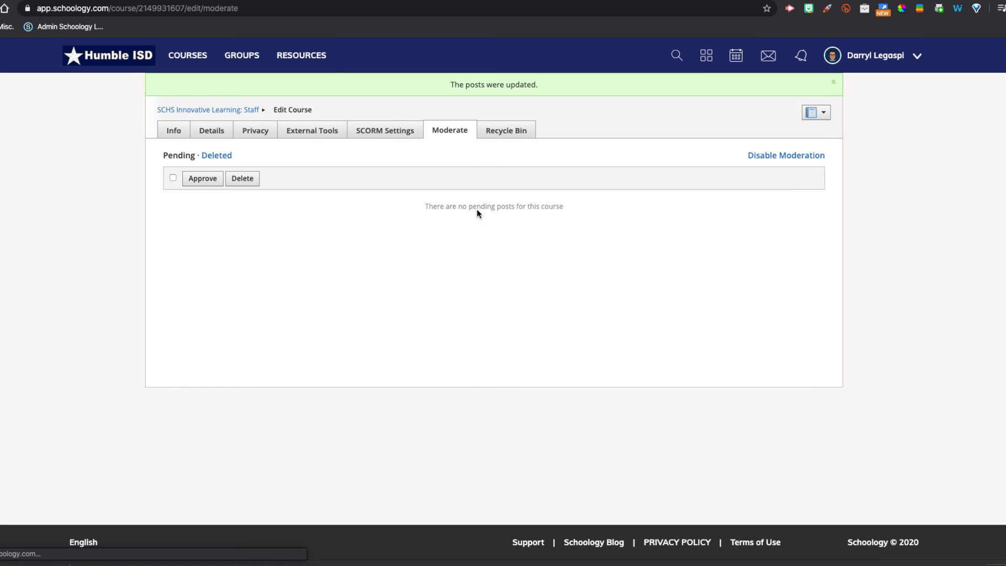
- Reopen the Imposter Syndrome discussion and grade the student's post 0 on both the Post and Replies rubric criteria
click(231, 110)
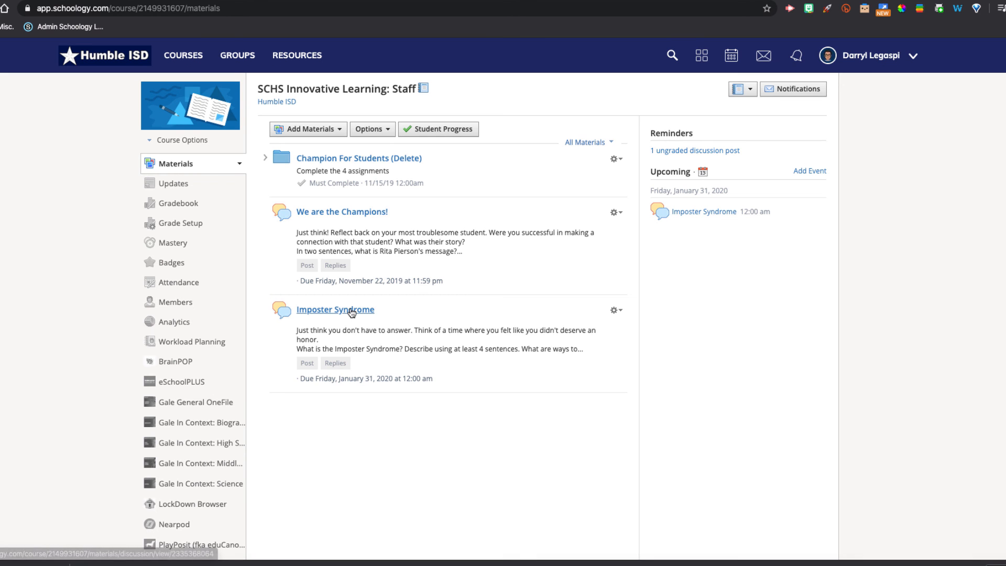
click(351, 311)
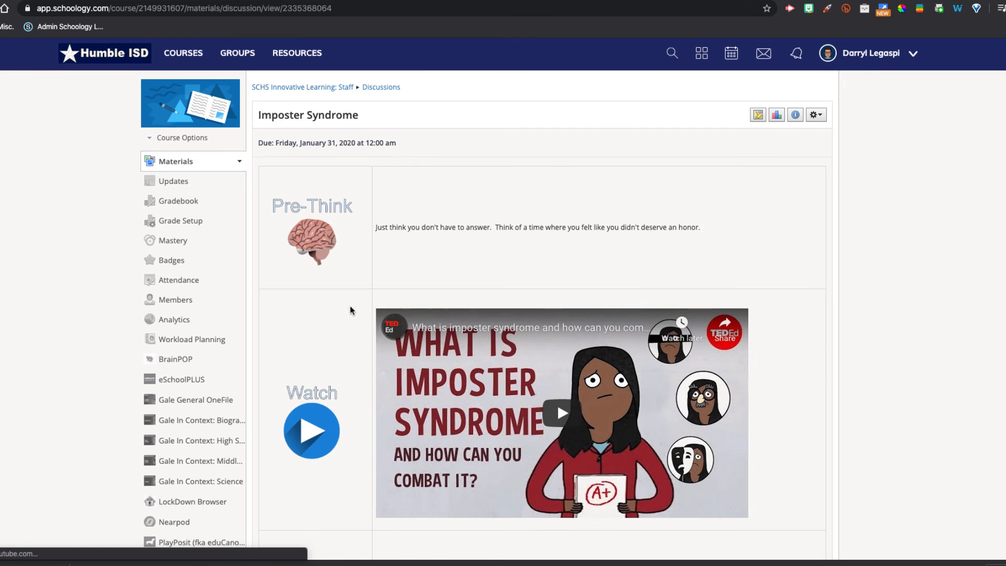
scroll(350, 308, down, 5)
scroll(350, 310, down, 5)
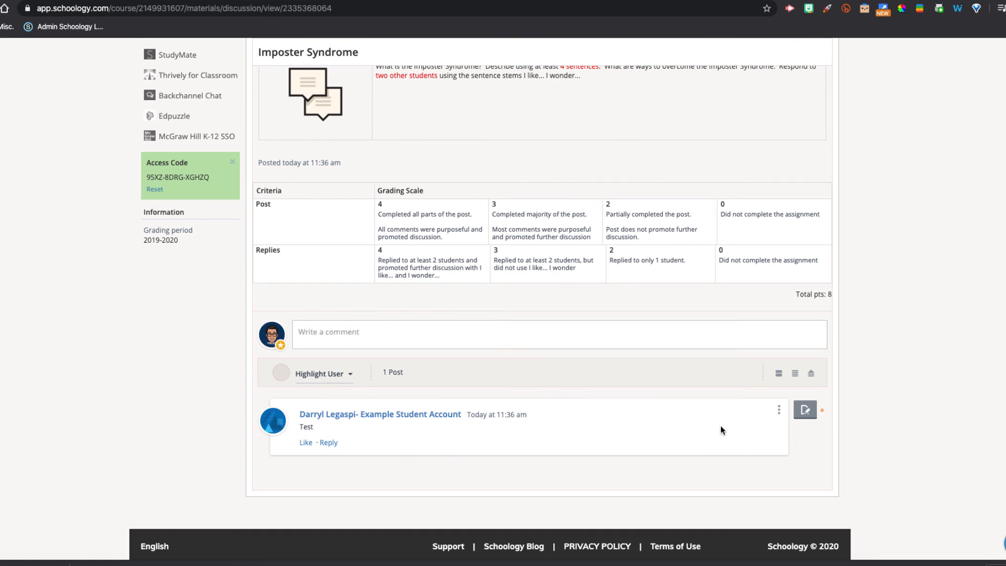
click(810, 410)
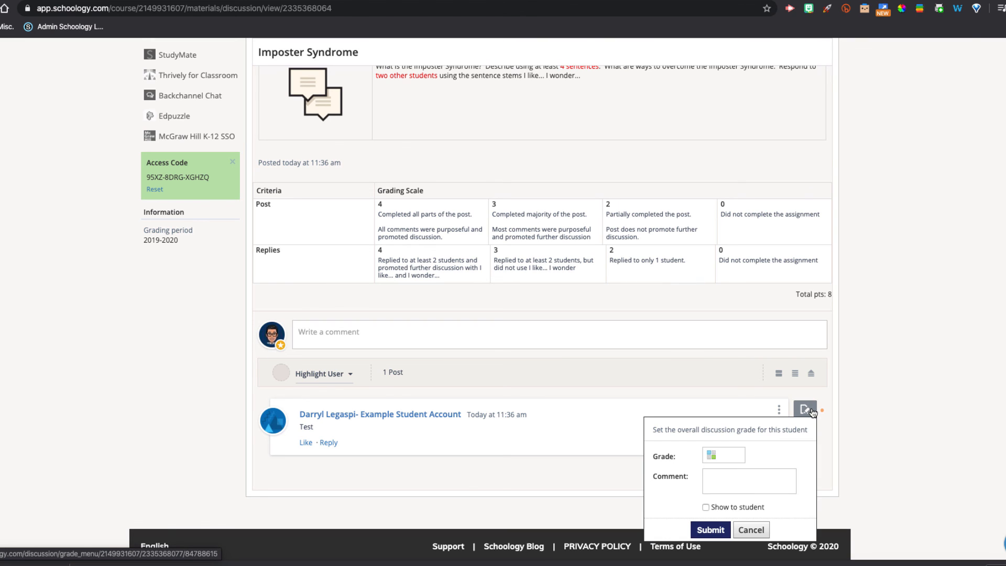
click(710, 456)
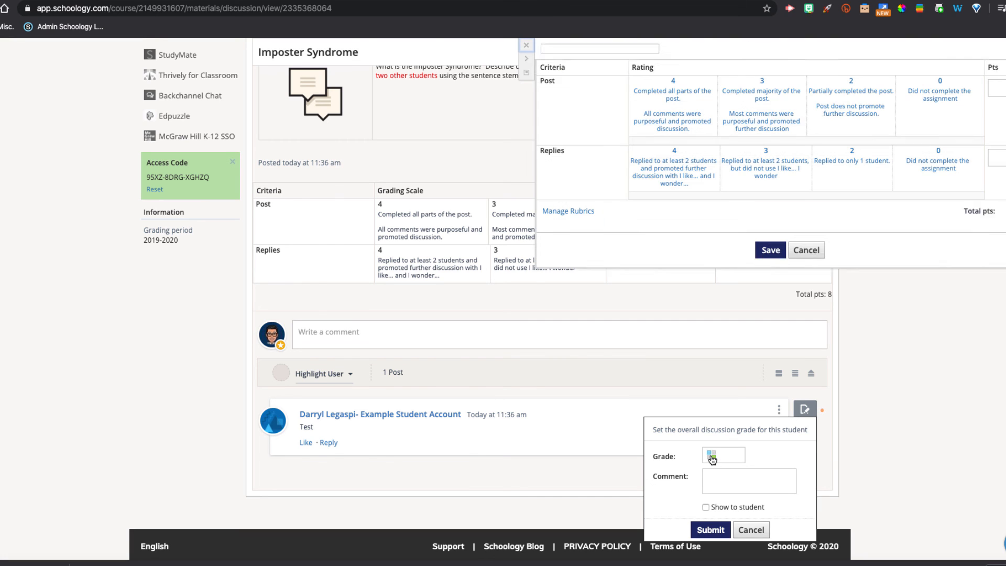
click(915, 114)
click(928, 183)
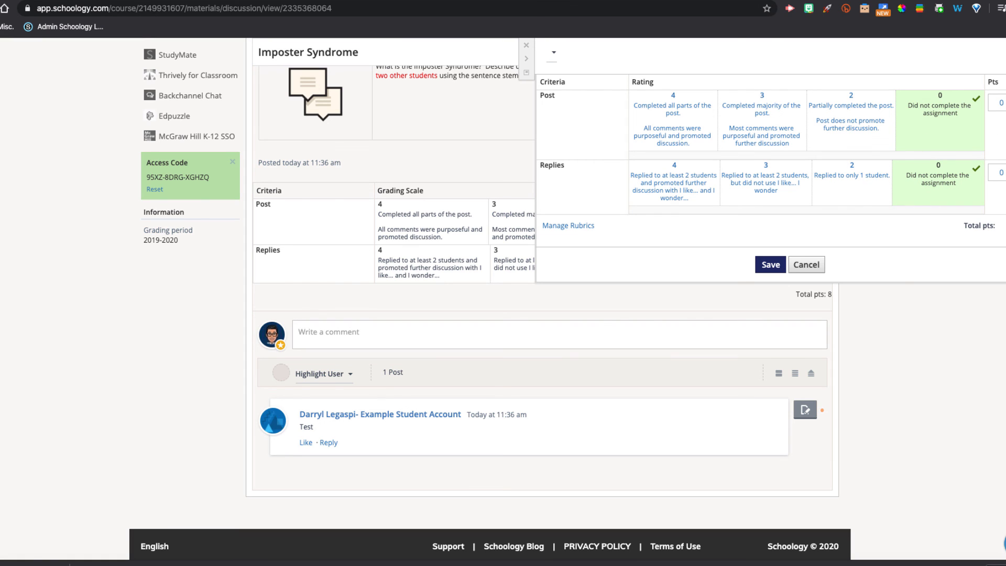
click(773, 265)
- Add the grade comment "You didn't complete the assignment.", make it visible to the student, and submit the grade
click(805, 409)
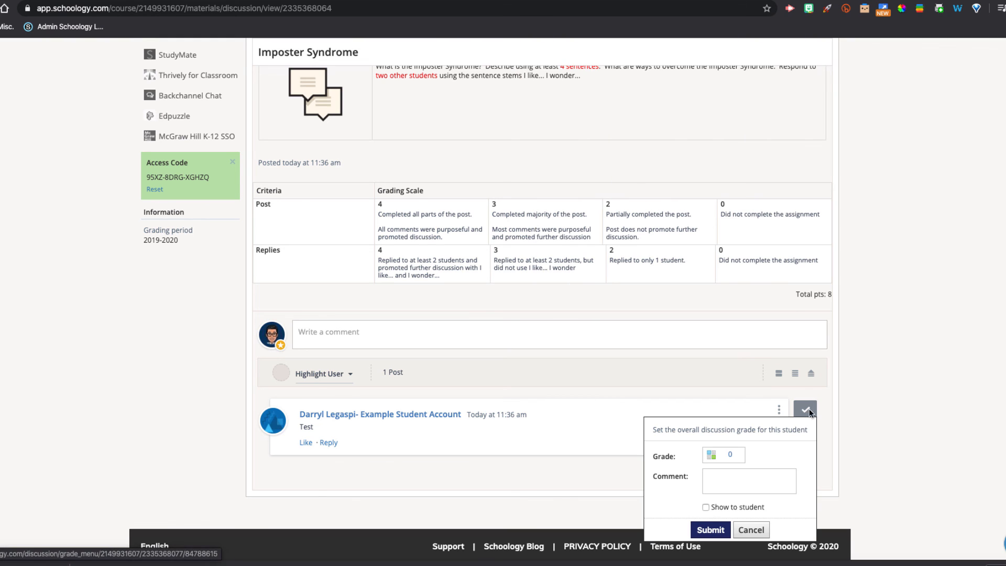
click(715, 476)
text(You d)
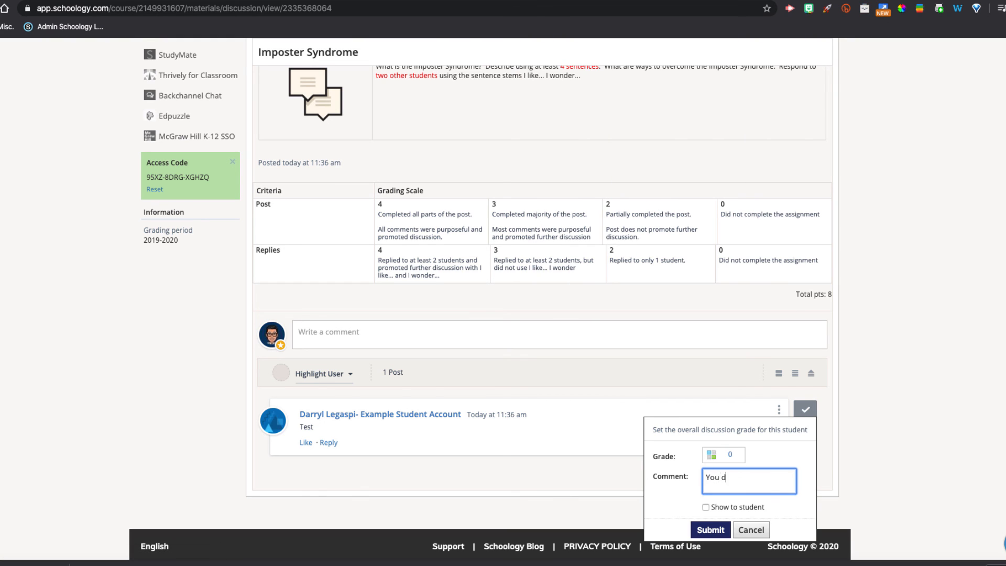
text(idn't complete the assignmen)
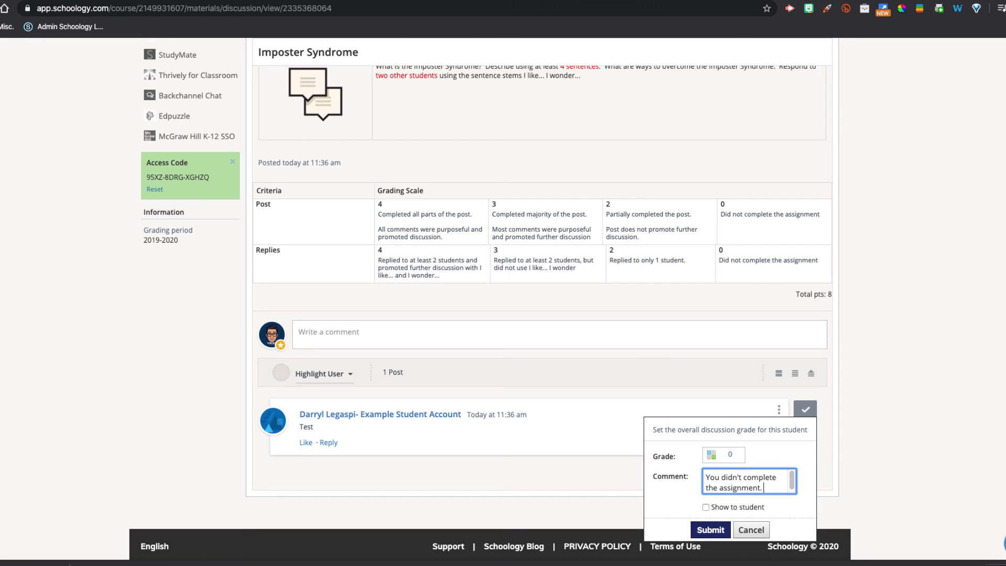
text(t.)
click(705, 507)
click(712, 533)
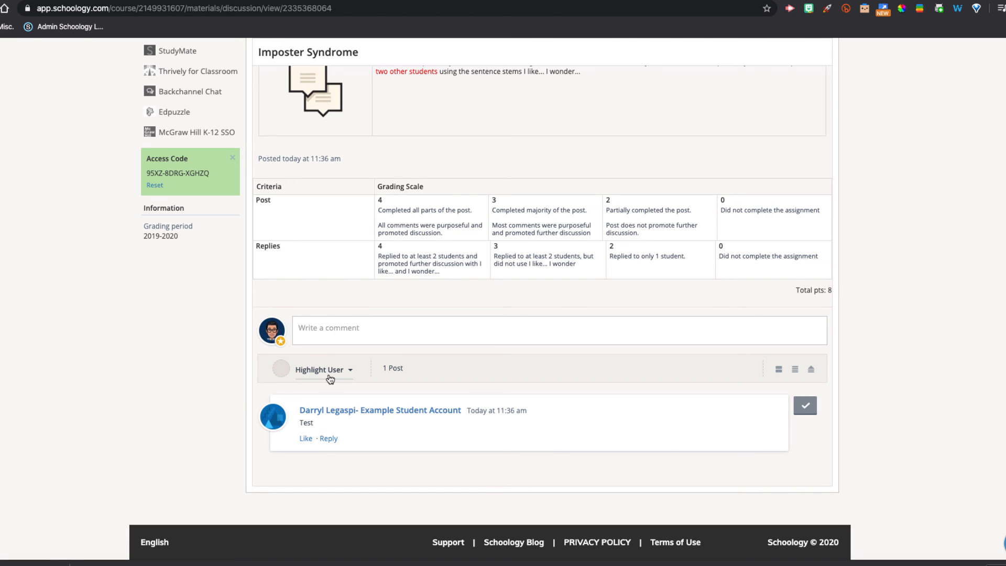
- Highlight the example student account's posts in the discussion
scroll(324, 416, up, 1)
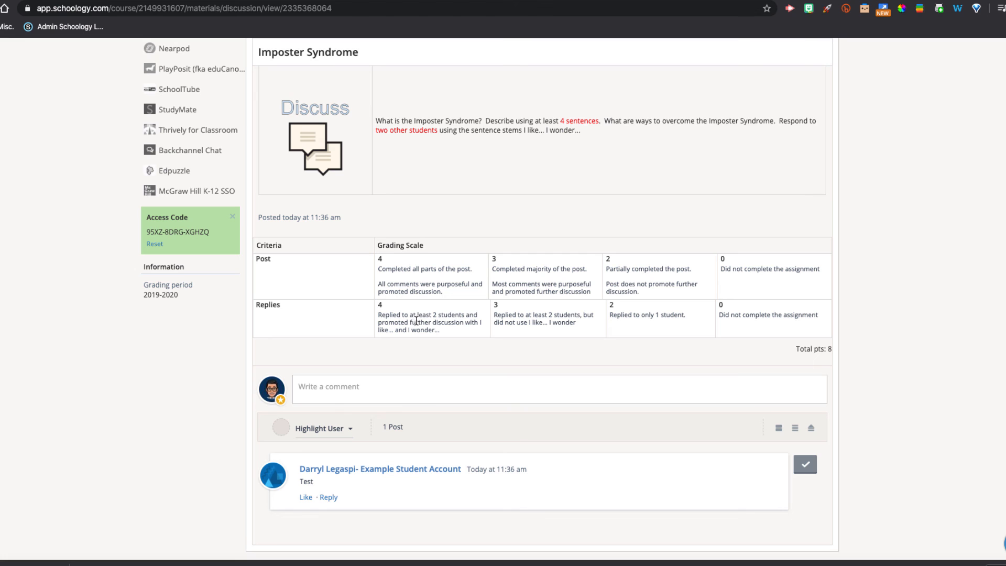
scroll(414, 397, down, 1)
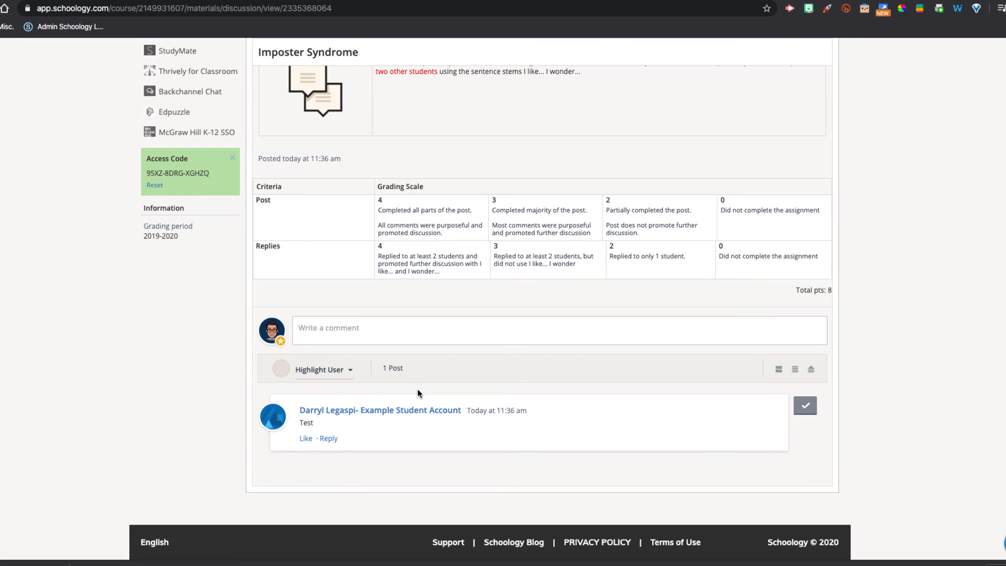
click(345, 371)
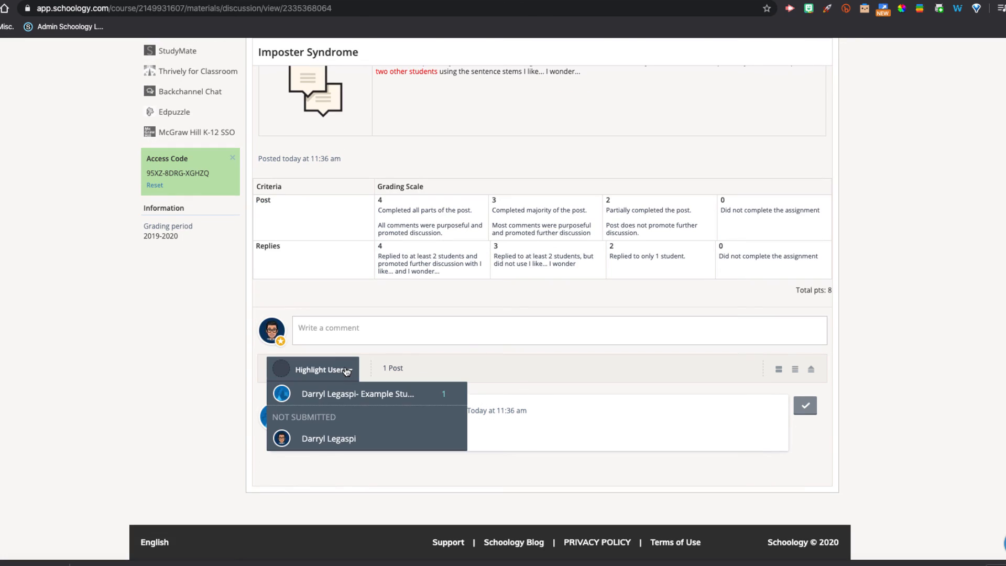
click(344, 400)
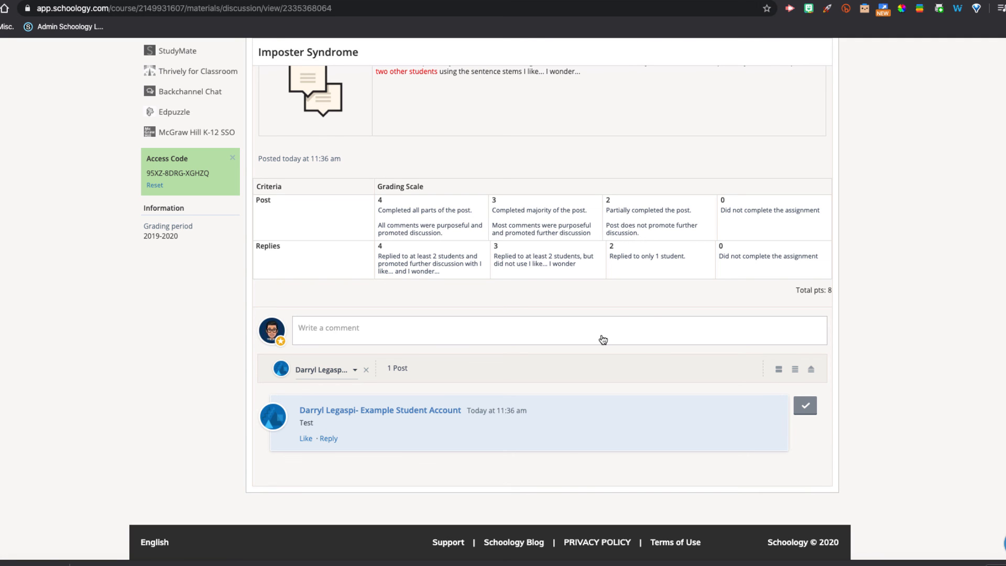
scroll(602, 339, up, 10)
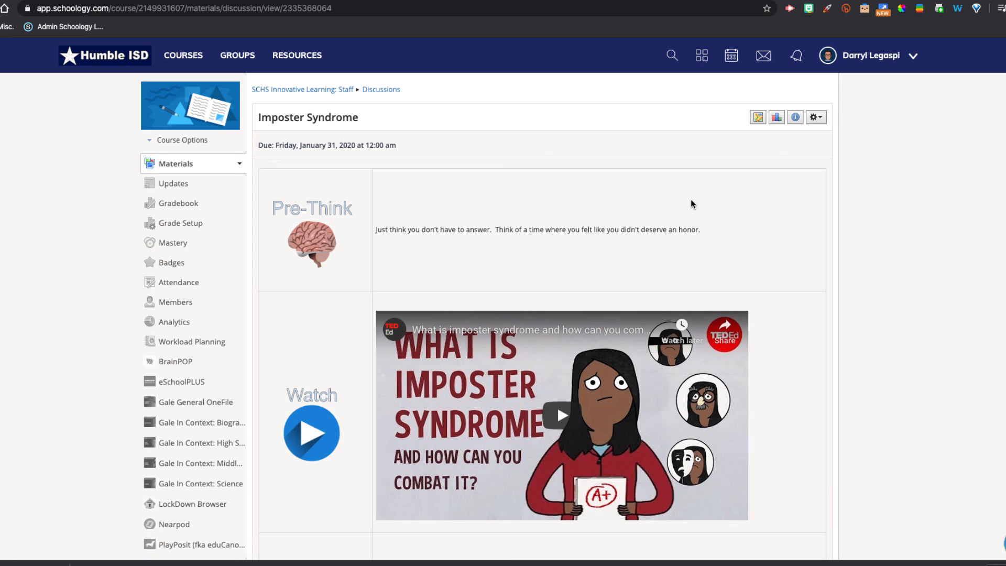
click(827, 1)
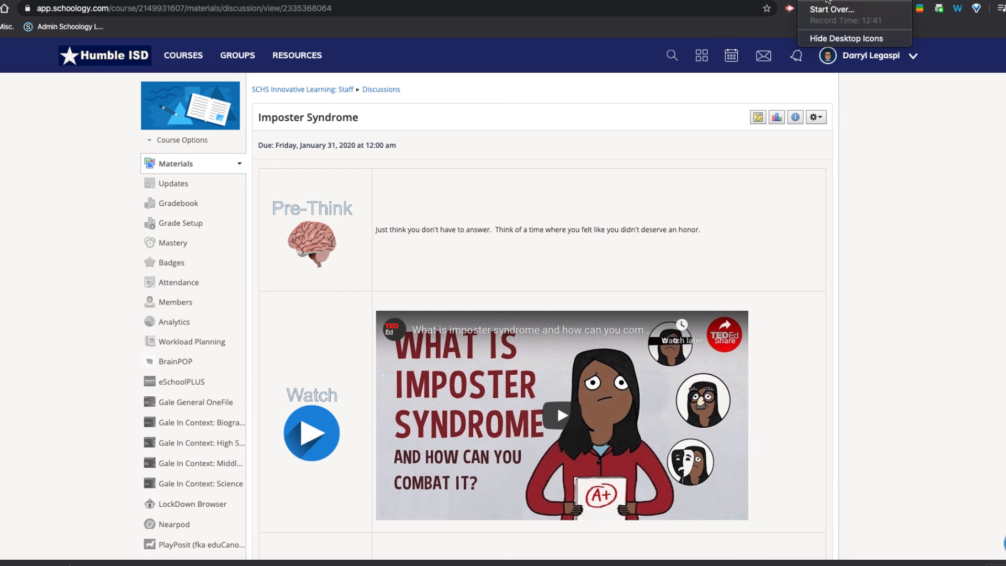